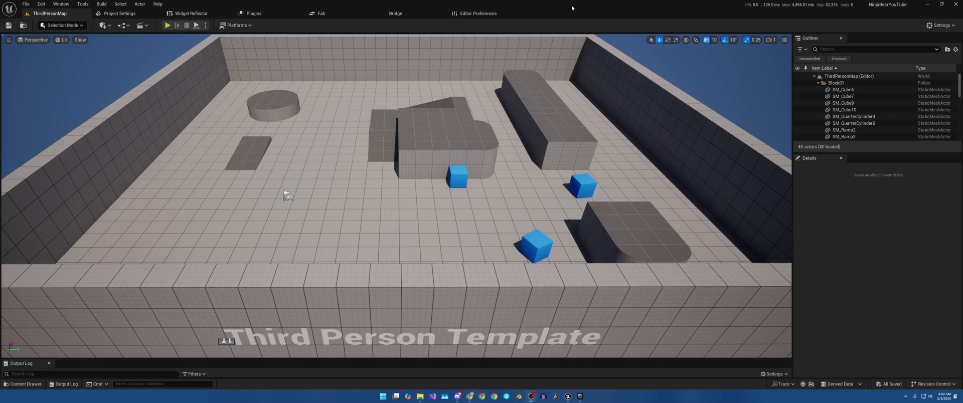
click(189, 14)
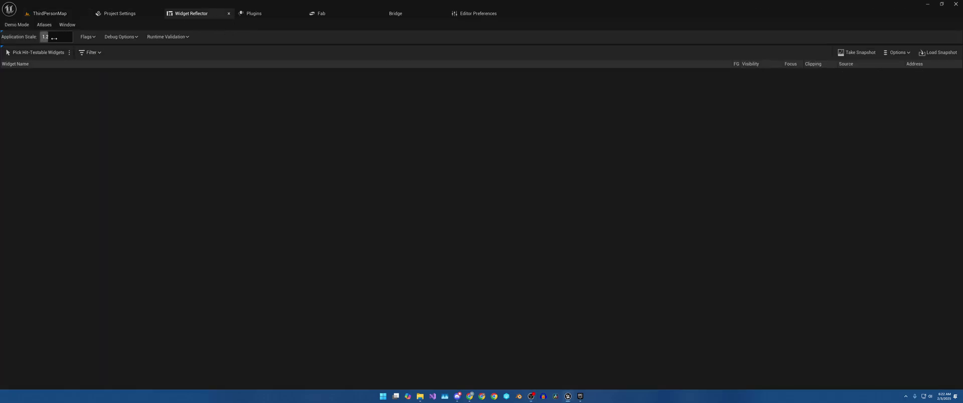
click(55, 14)
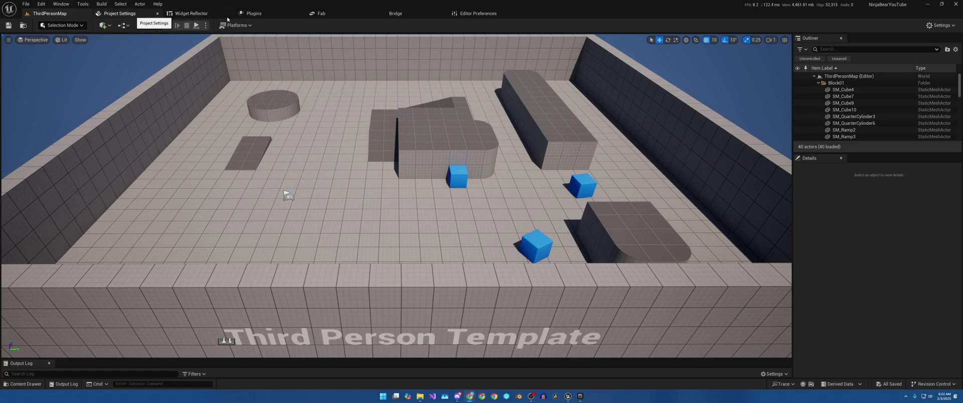
Enable the installed Ninja Factions, NinjaCombat, NinjaGAS, NinjaInventory and Ninja Input plugins.
click(255, 16)
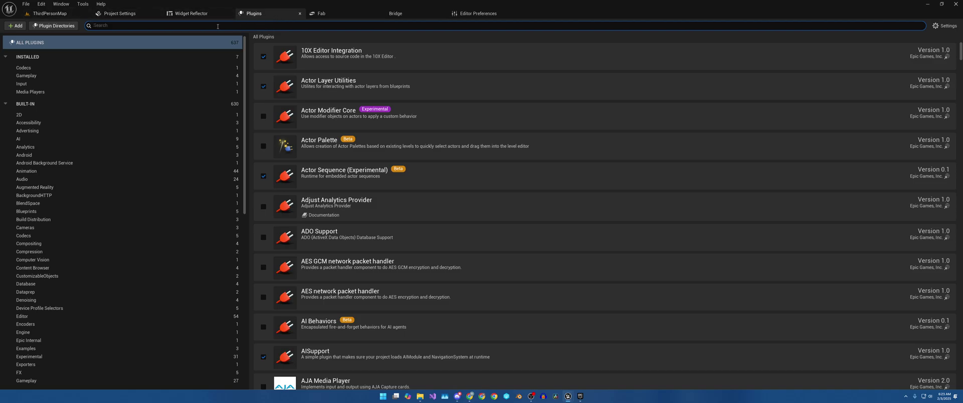
click(67, 6)
mouse_move(42, 6)
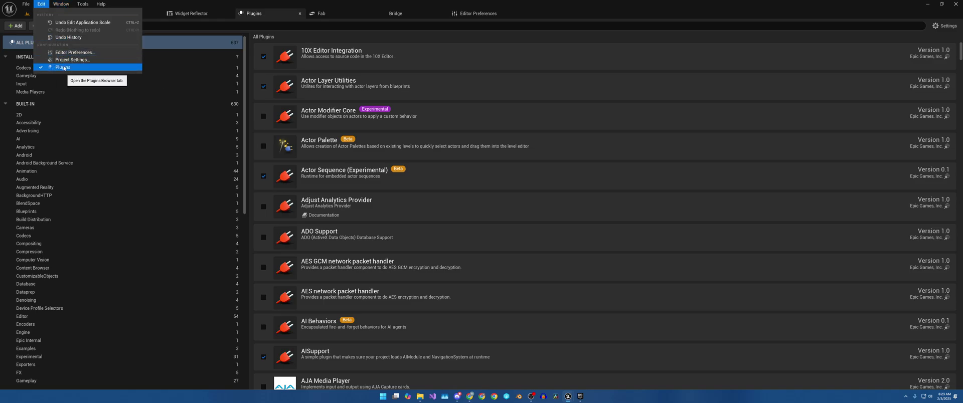
click(312, 34)
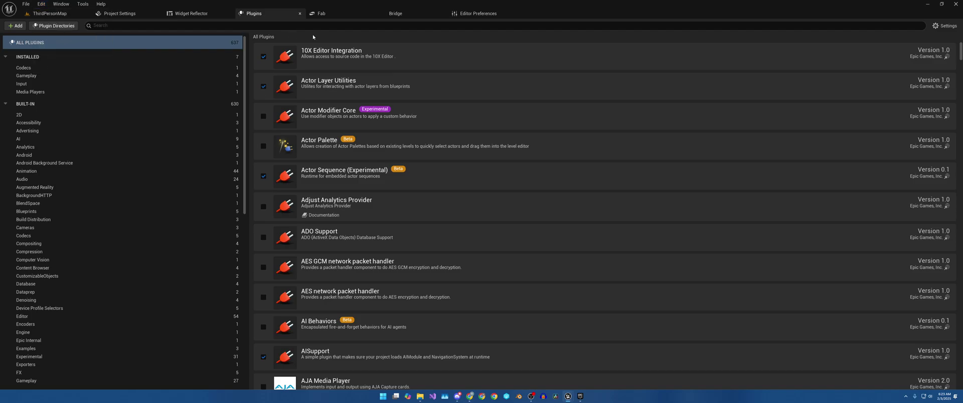
click(45, 77)
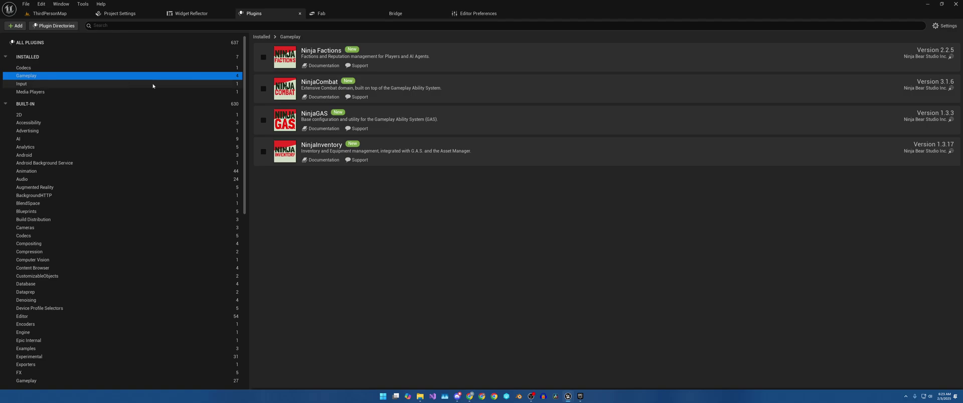
click(263, 57)
click(264, 57)
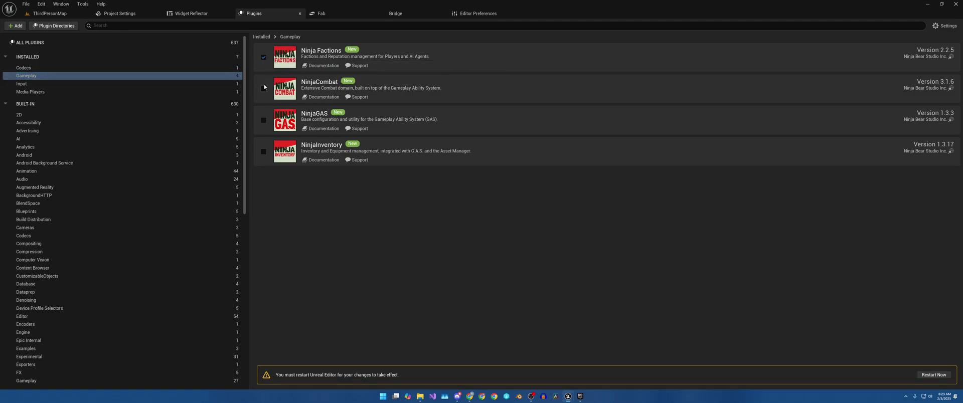
click(264, 121)
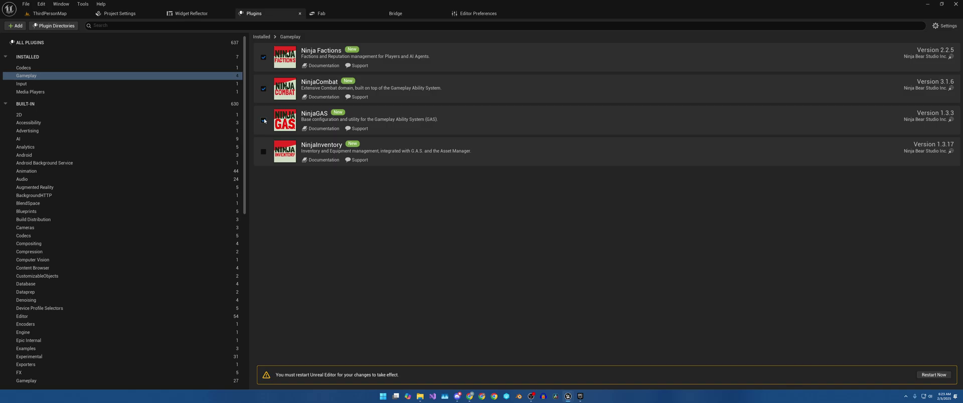
click(264, 152)
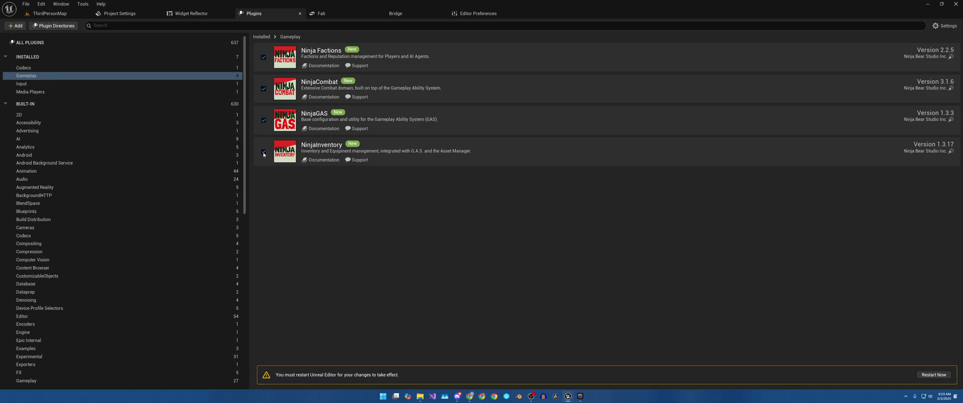
click(44, 85)
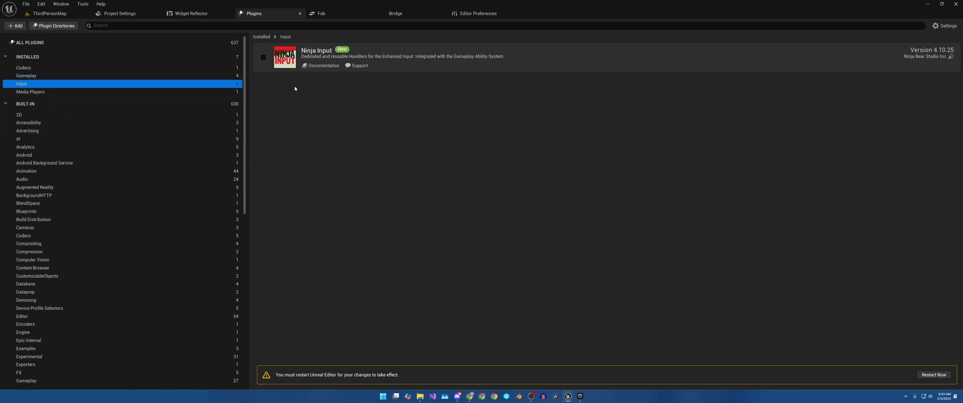
click(263, 57)
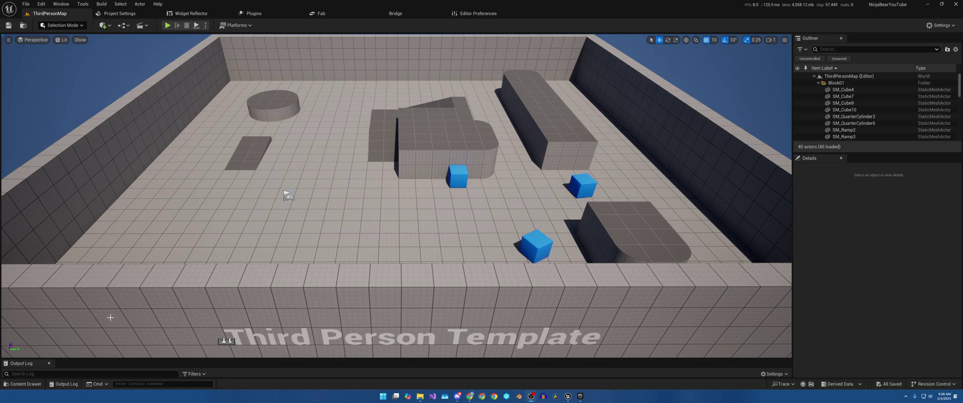
Create a folder named _GameMode in the project's Content folder.
click(26, 385)
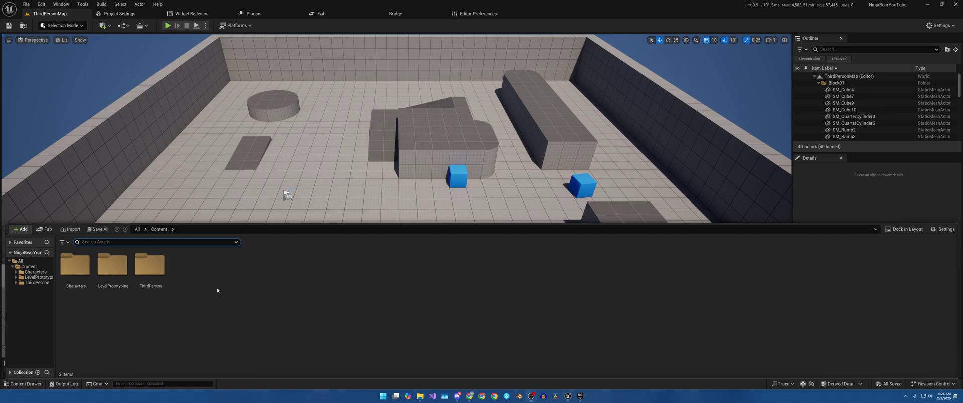
click(186, 278)
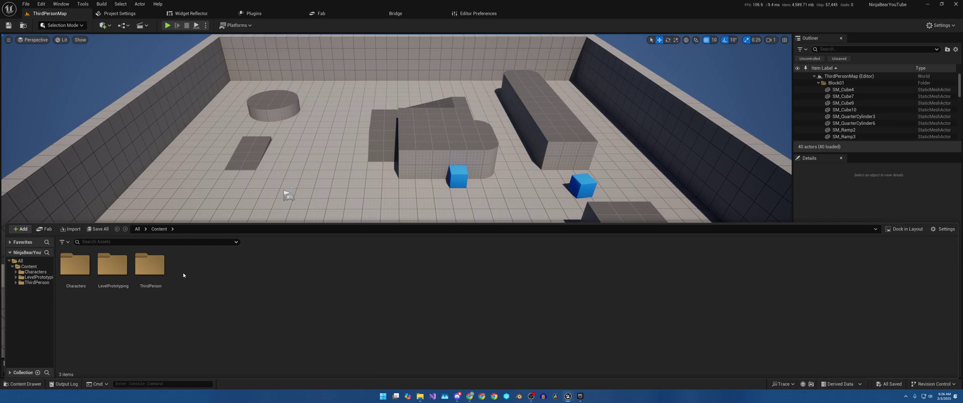
right_click(183, 275)
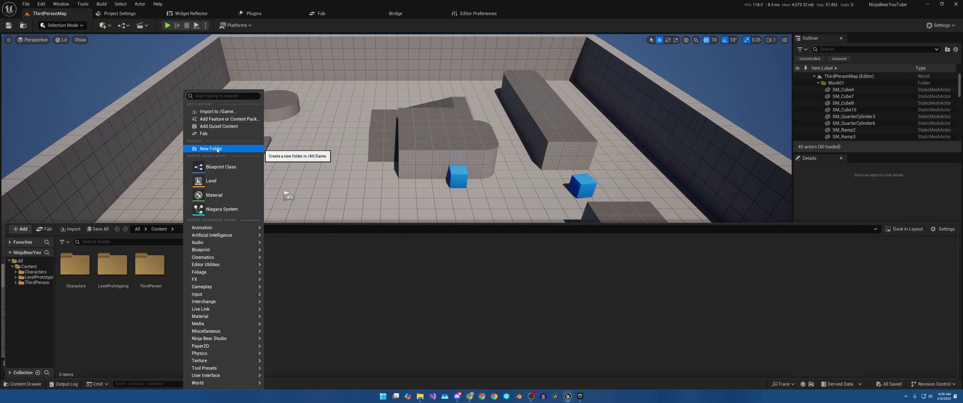
click(215, 147)
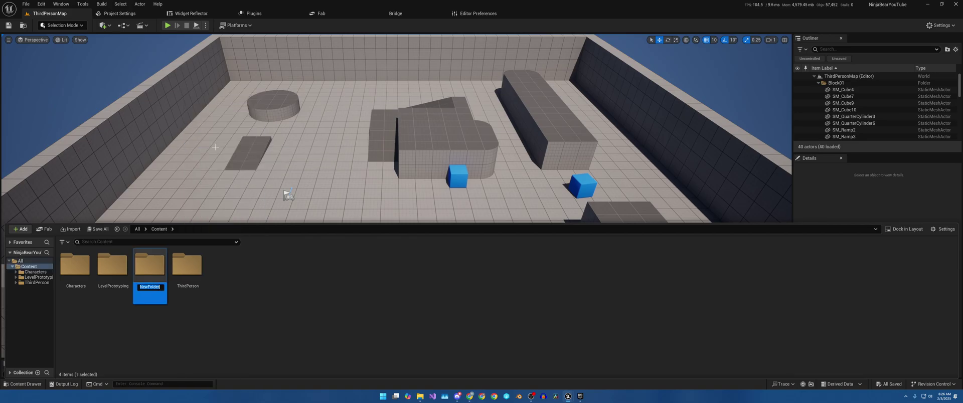
text(-G)
key(BackSpace)
text(_GameMode)
key(Return)
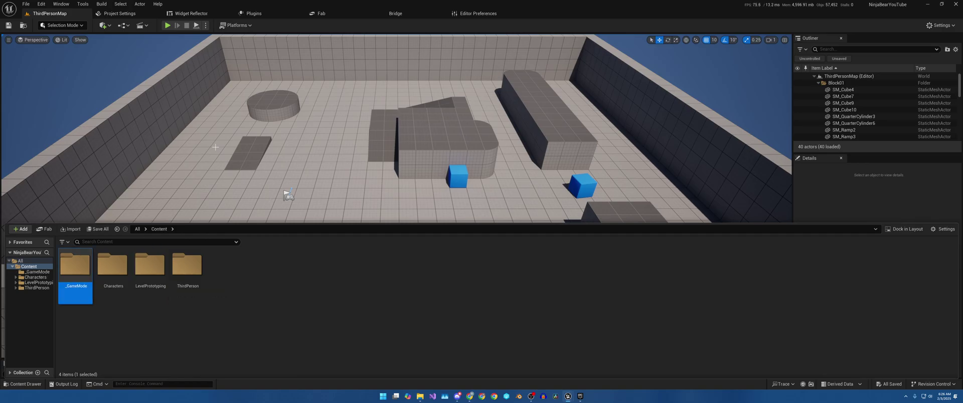
Create a Blueprint class in the _GameMode folder with NinjaFactionPlayerController as its parent class.
double_click(78, 267)
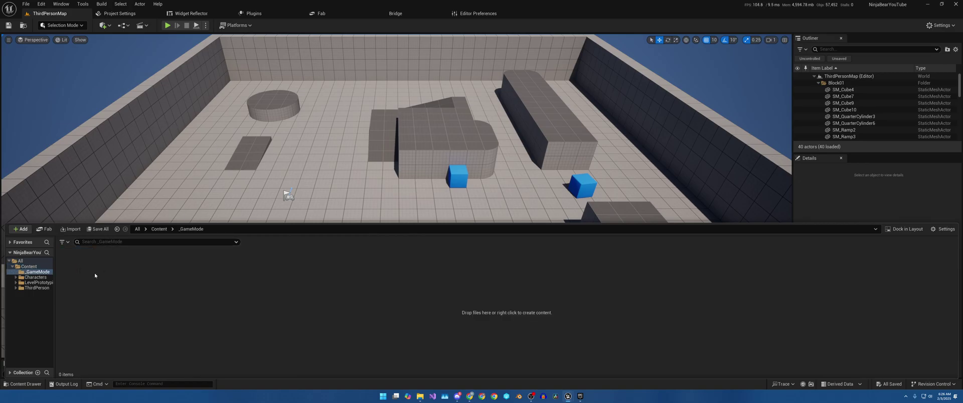
right_click(95, 275)
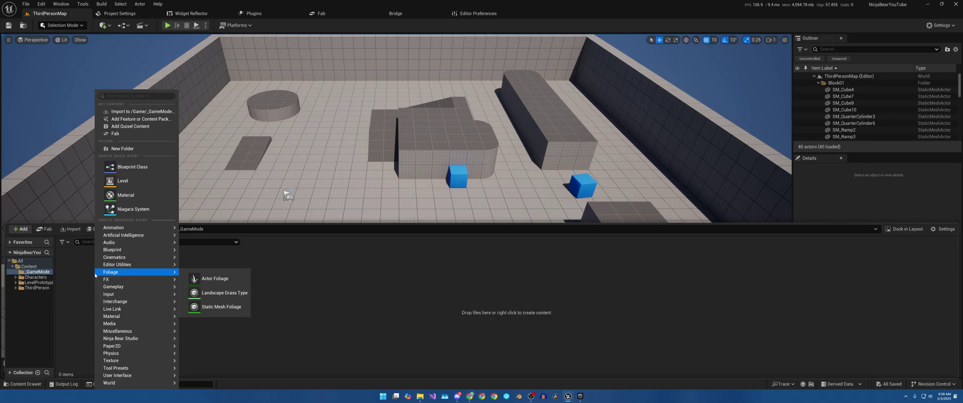
click(132, 170)
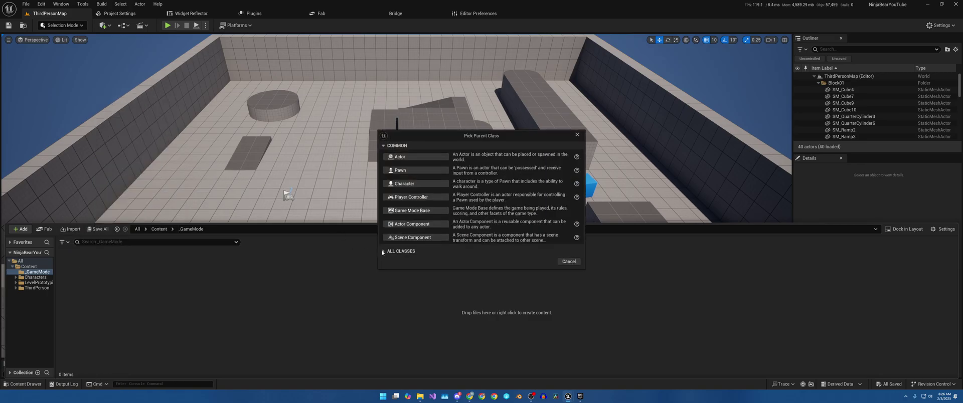
click(383, 251)
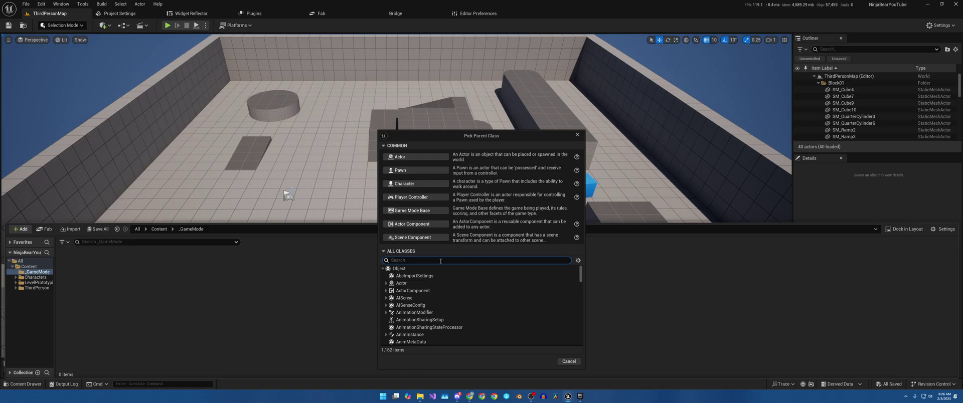
text(playerchar)
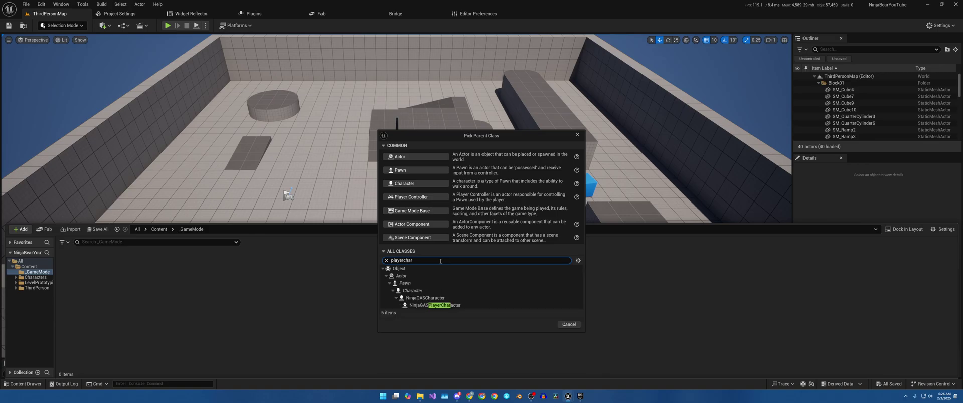
key(BackSpace)
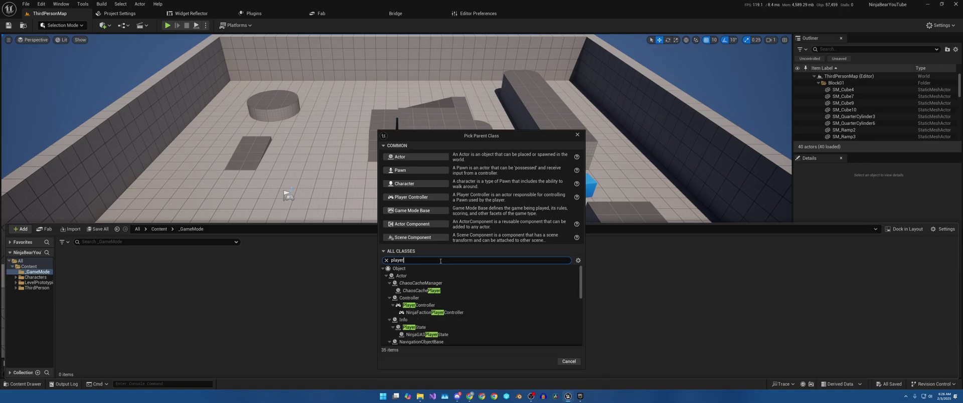
text(con)
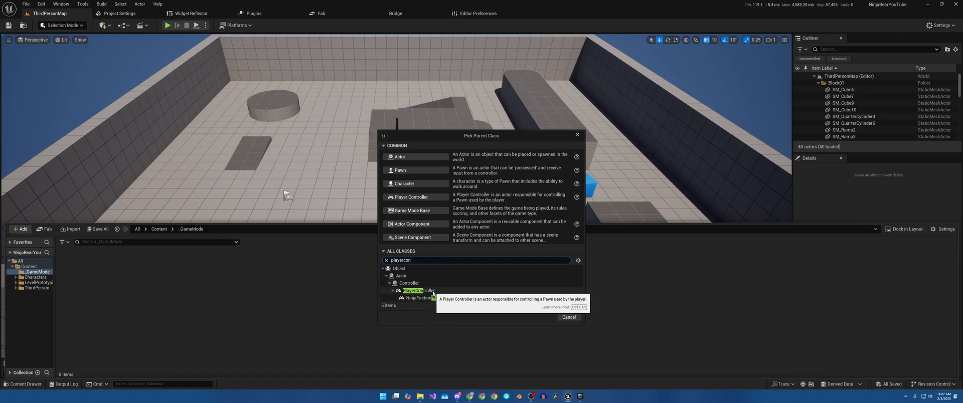
click(427, 298)
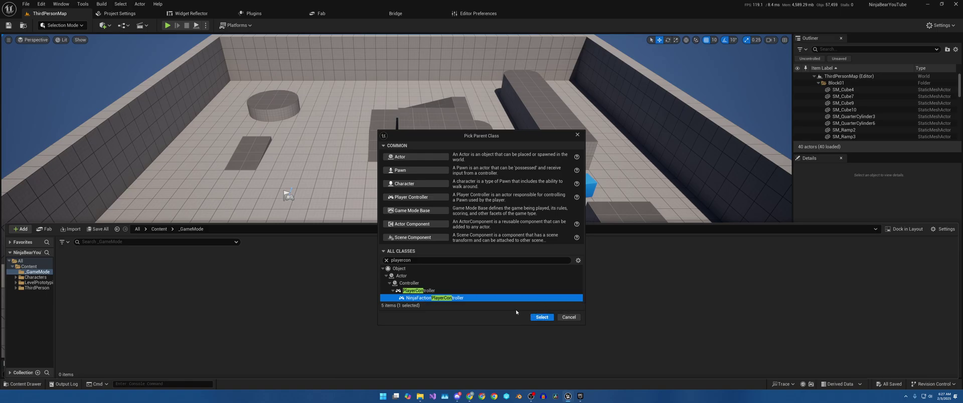
click(542, 317)
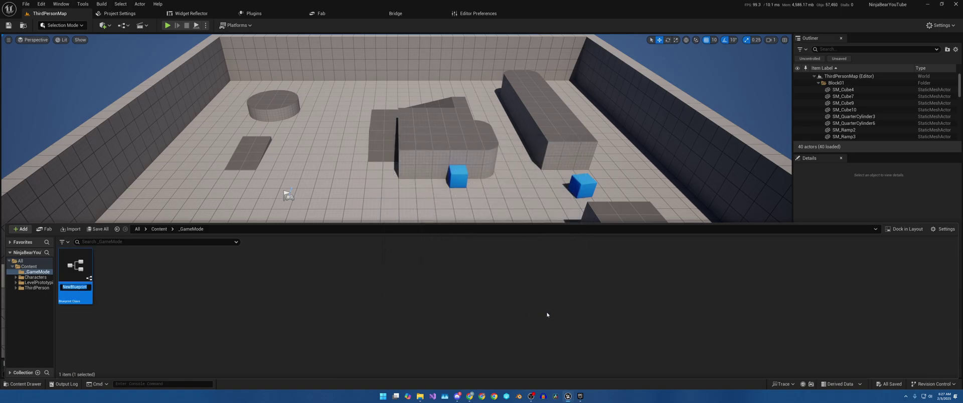
Name the new player controller Blueprint BP_MyPlayerController.
text(BP)
text(_MyPlayerContro)
text(ller)
key(Return)
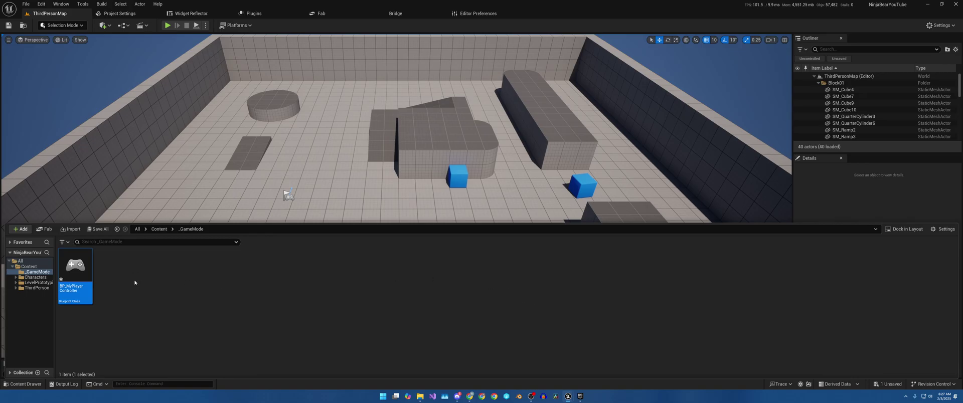
Create another Blueprint class in the _GameMode folder with NinjaCombatGameMode as its parent class.
right_click(116, 280)
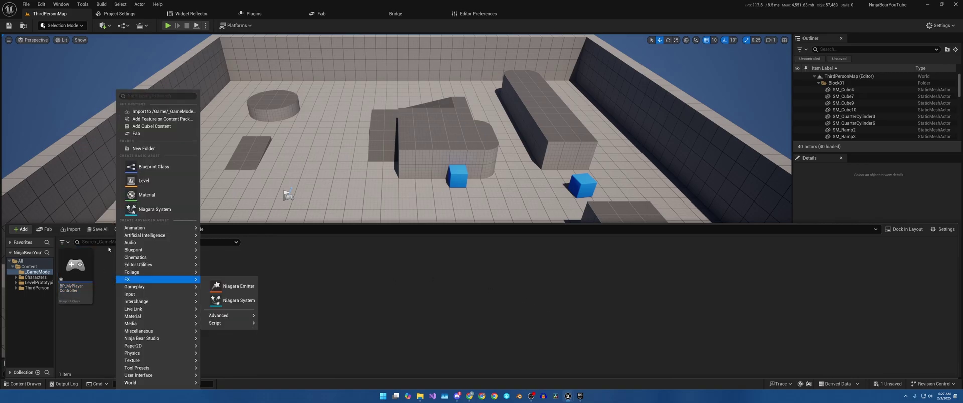
click(153, 168)
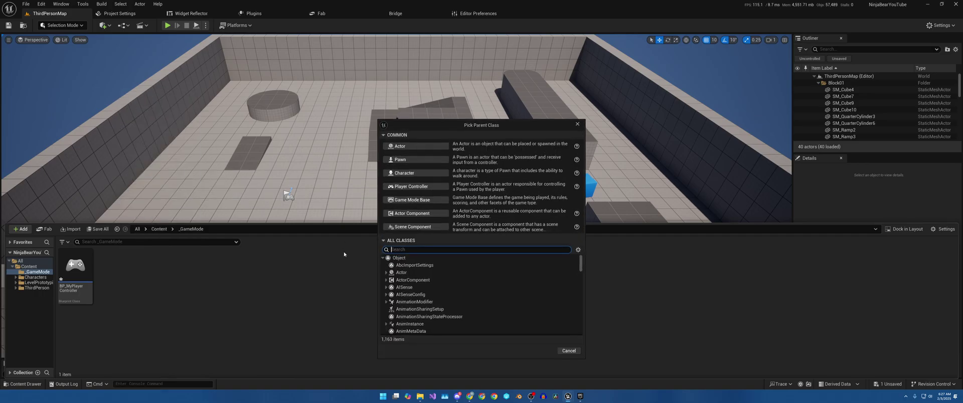
text(Game)
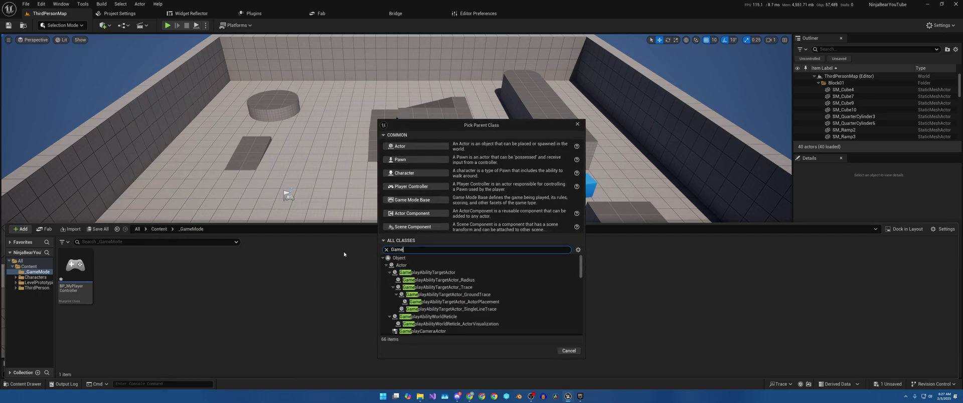
text(mo)
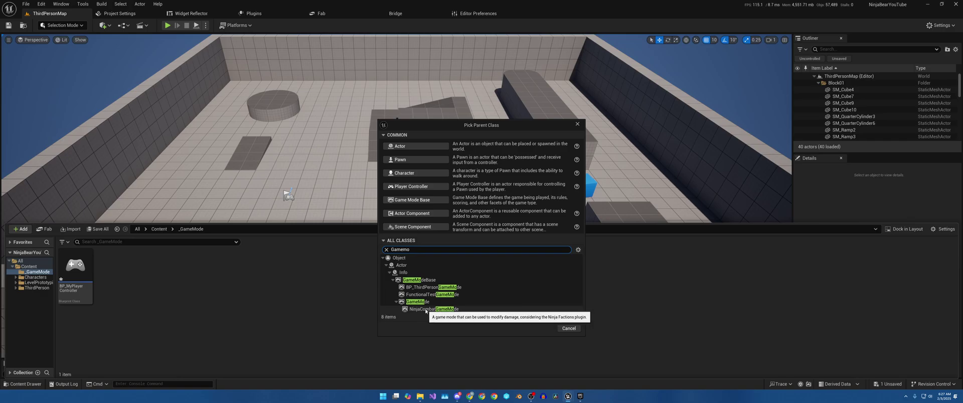
click(426, 309)
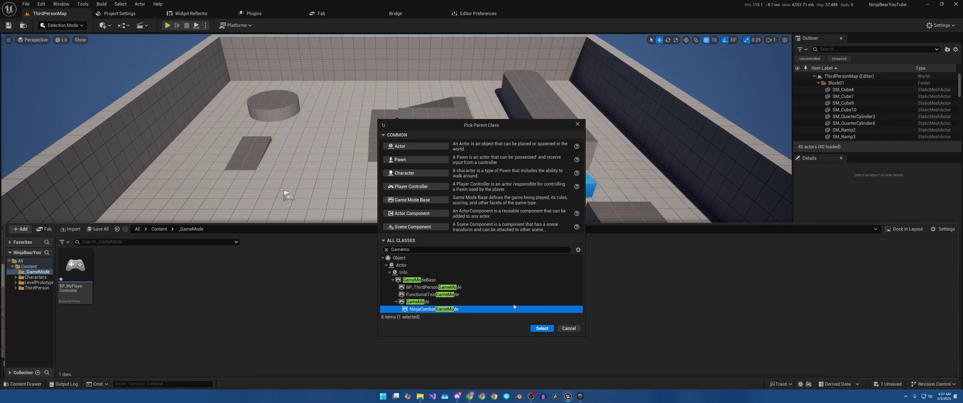
click(542, 329)
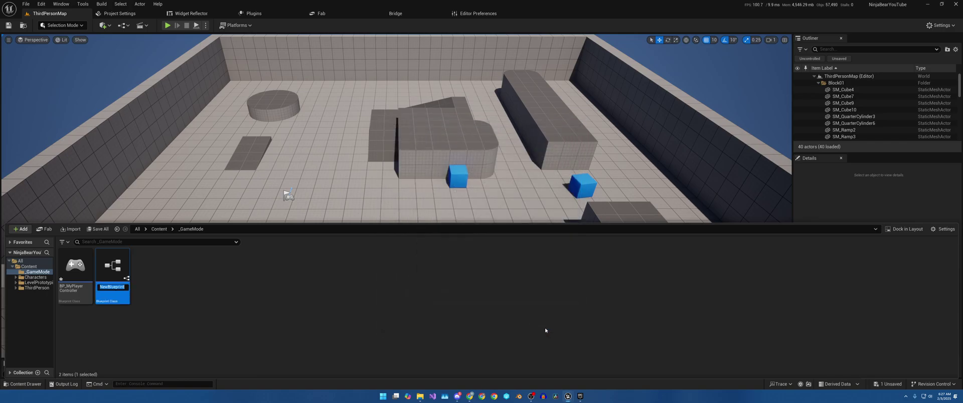
Name the new game mode Blueprint BP_MyGameMode.
text(BP)
text(_)
text(MyGameMo)
text(de)
key(Return)
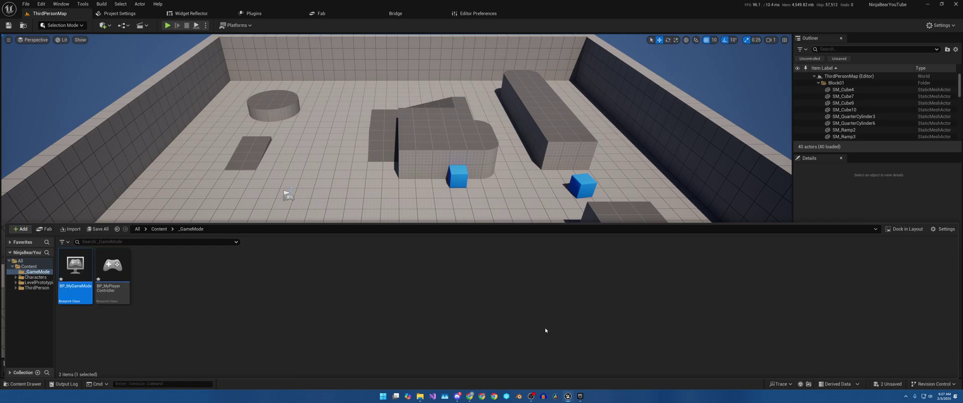
click(190, 279)
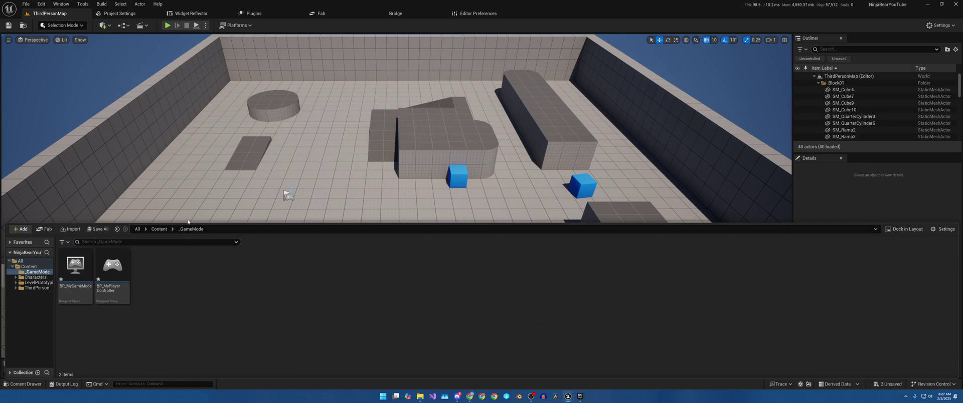
Open BP_MyGameMode, set its Player Controller Class to BP_MyPlayerController, and compile and save the Blueprint.
click(80, 269)
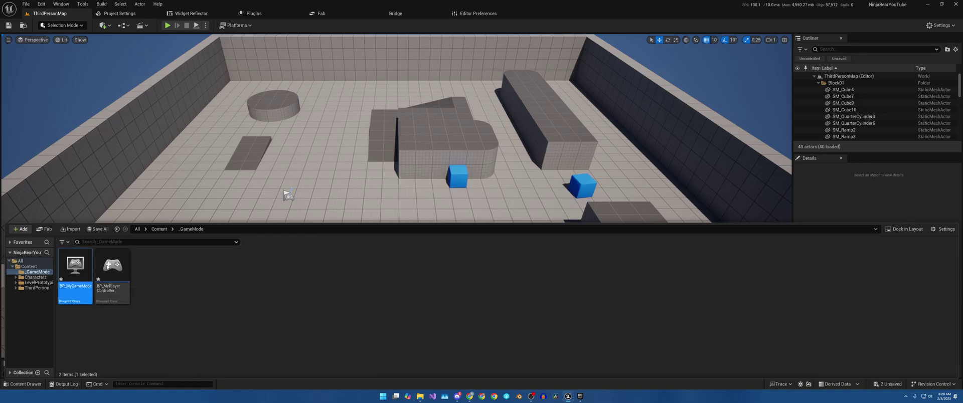
key(Return)
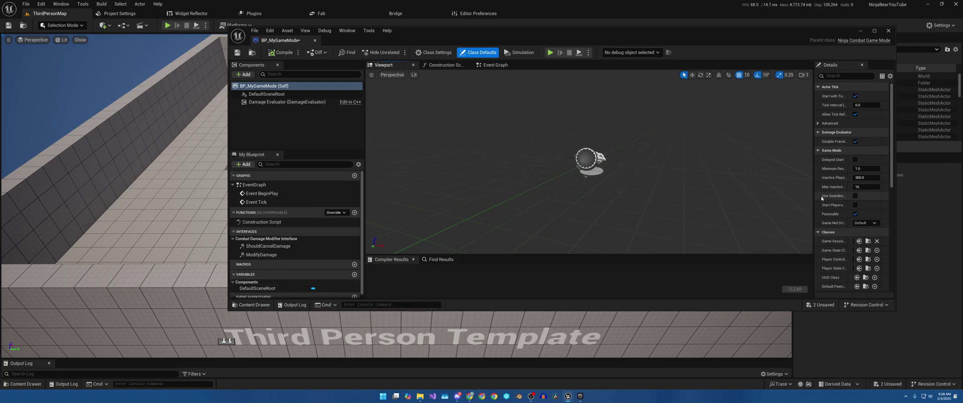
drag(813, 202, 672, 202)
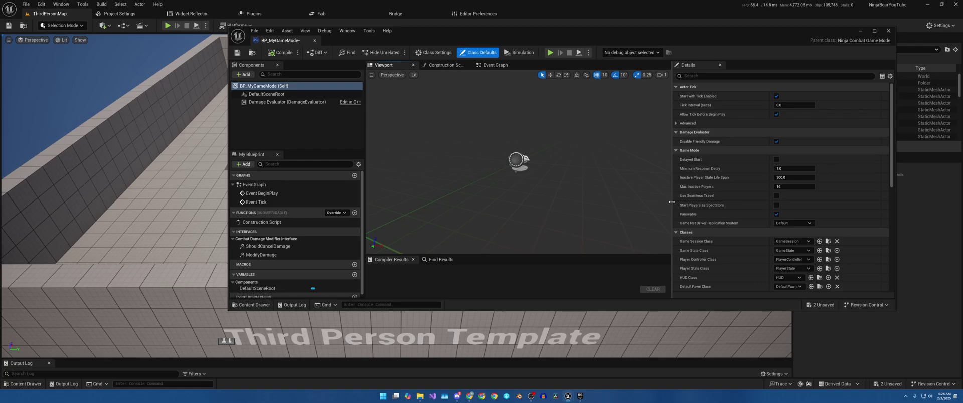
scroll(727, 201, down, 5)
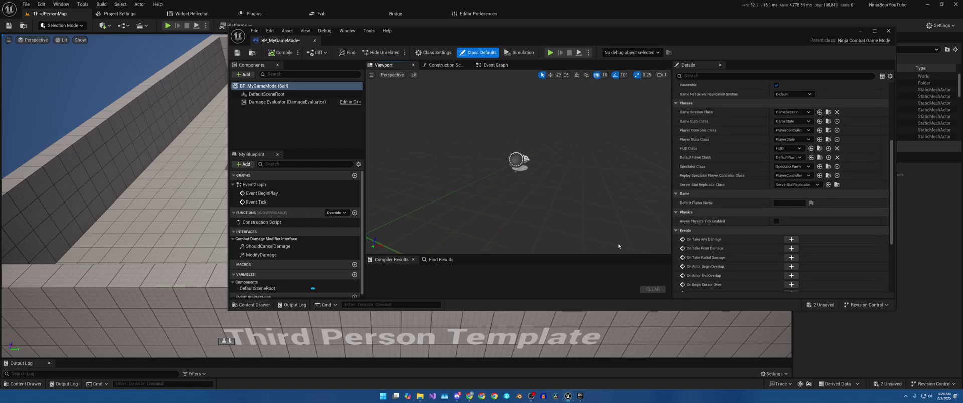
click(251, 305)
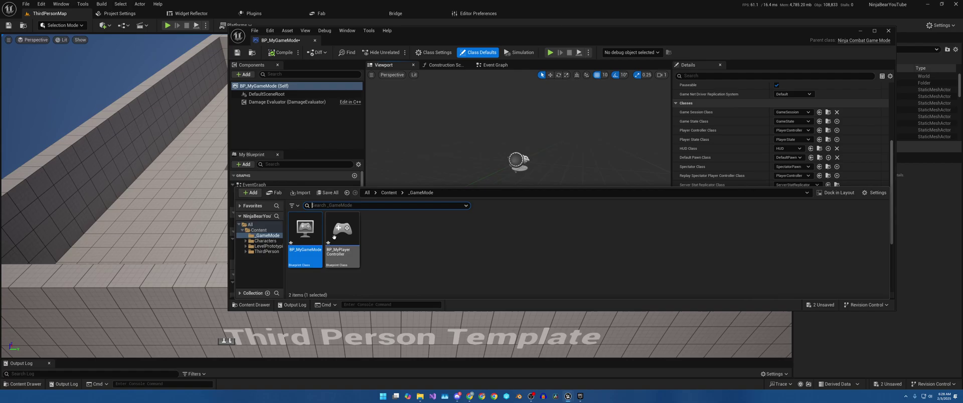
drag(334, 237, 791, 130)
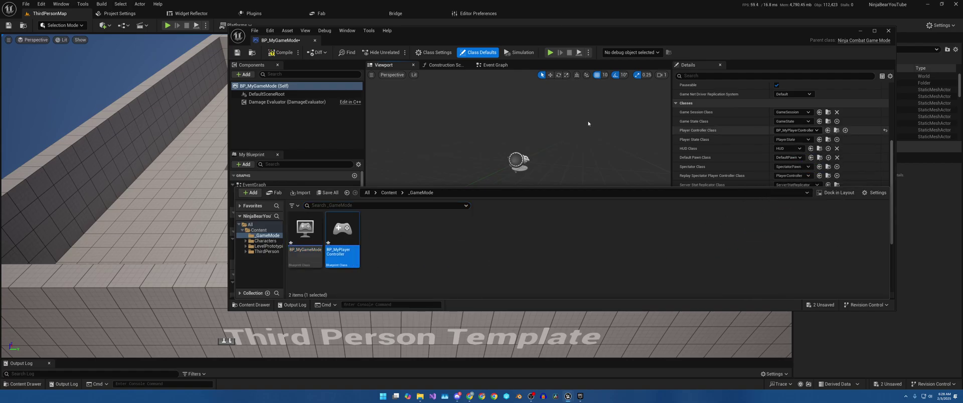
click(278, 53)
click(238, 53)
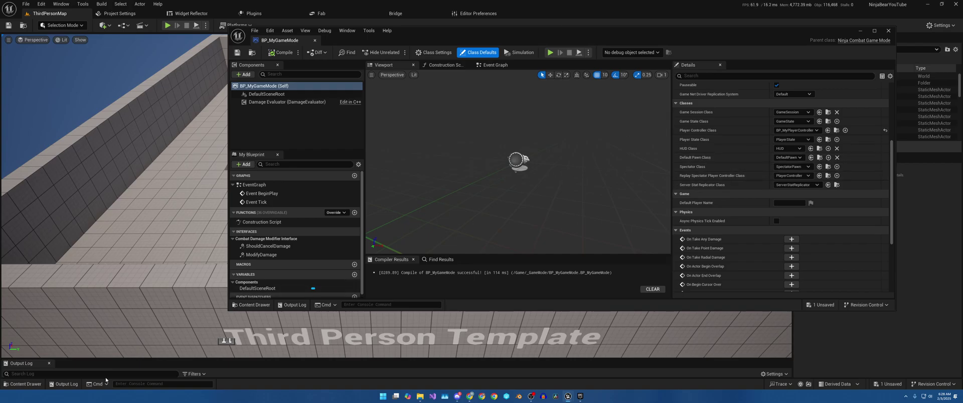
Copy BP_ThirdPersonCharacter from the ThirdPerson Blueprints folder into the _GameMode folder.
click(22, 385)
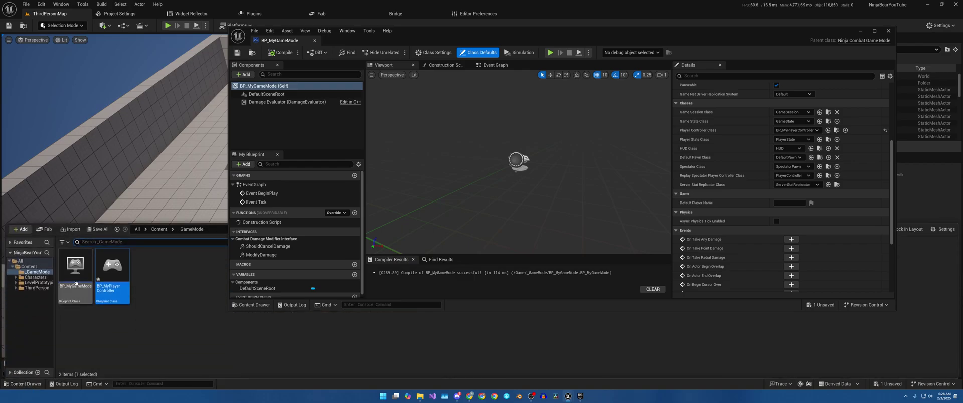
click(36, 288)
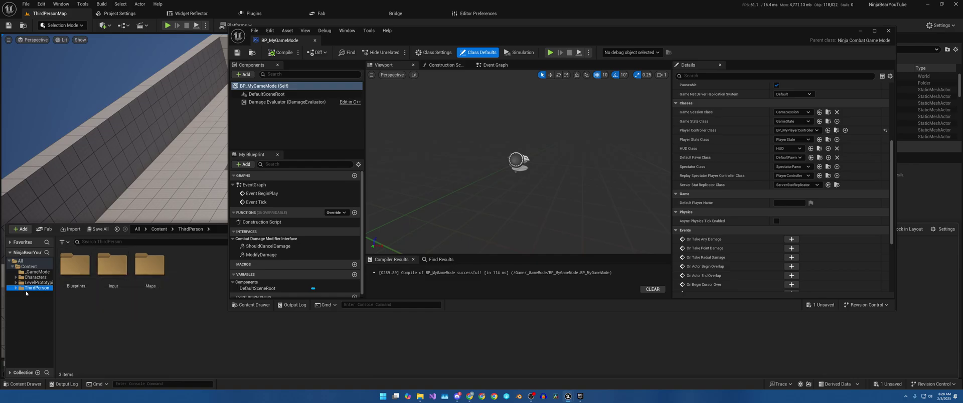
double_click(75, 266)
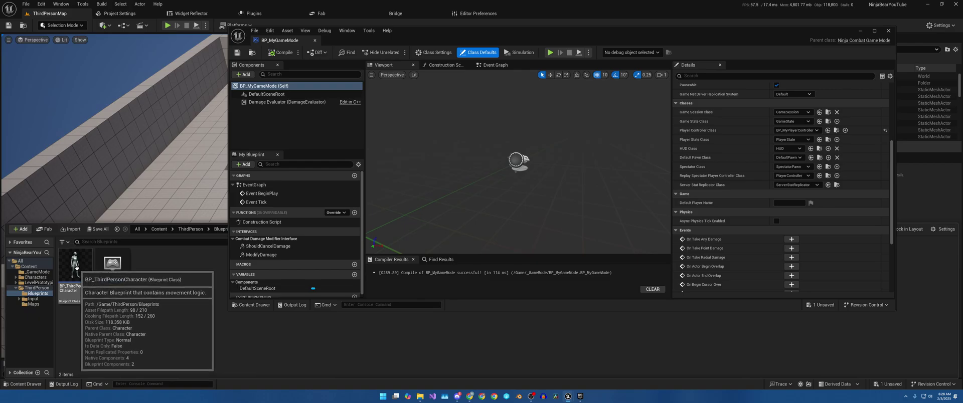
drag(75, 264, 44, 271)
click(58, 282)
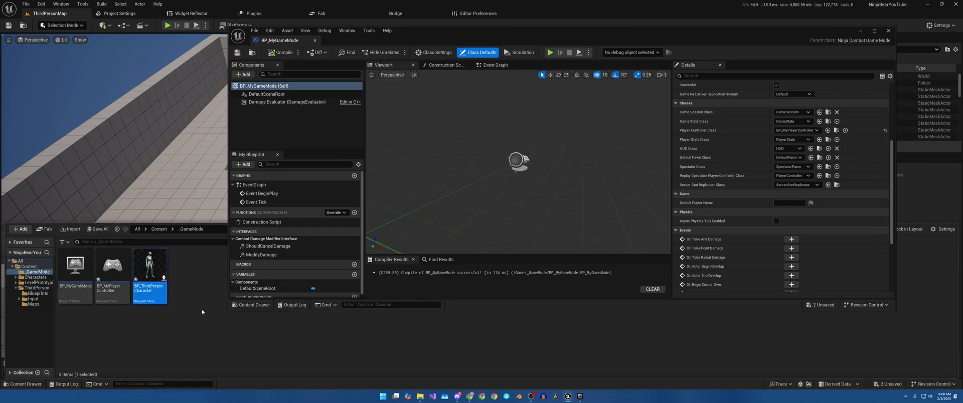
Rename the character Blueprint in the _GameMode folder as BP_MyThirdPersonCharacter.
key(F2)
text(MyThirdP)
key(Return)
Assign BP_MyThirdPersonCharacter as BP_MyGameMode's Default Pawn Class, and compile and save the game mode.
drag(158, 276, 796, 158)
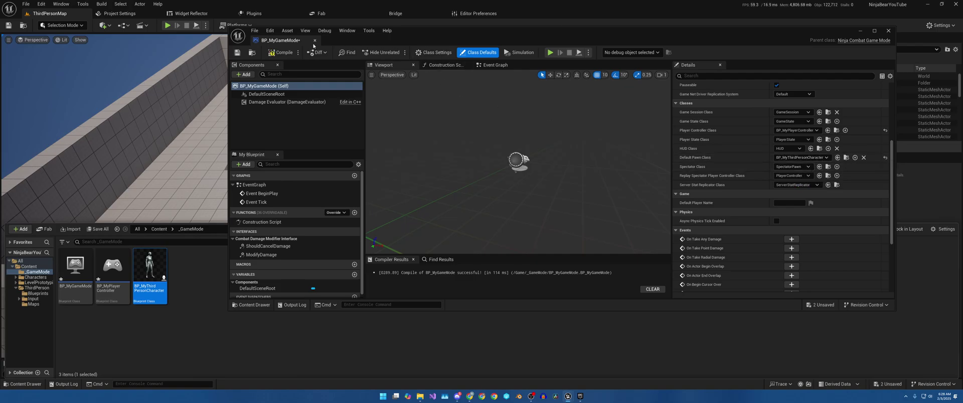
click(281, 53)
click(237, 52)
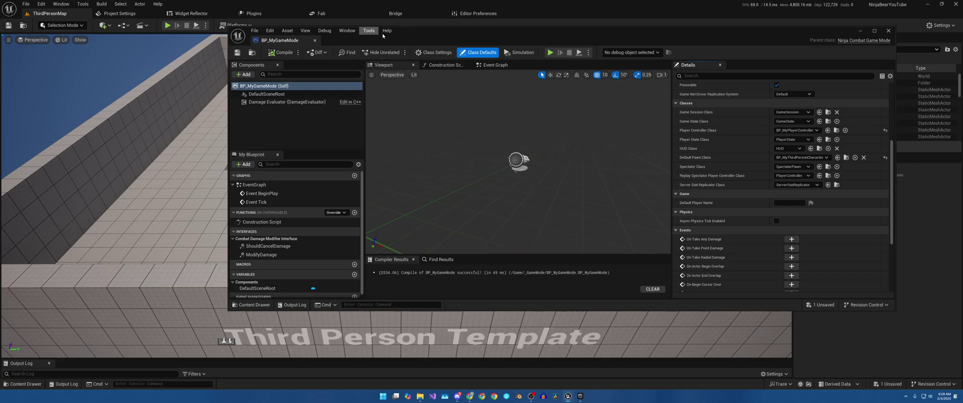
Set the project's Default GameMode to BP_MyGameMode in the Maps & Modes settings and return to the level.
drag(397, 32, 362, 176)
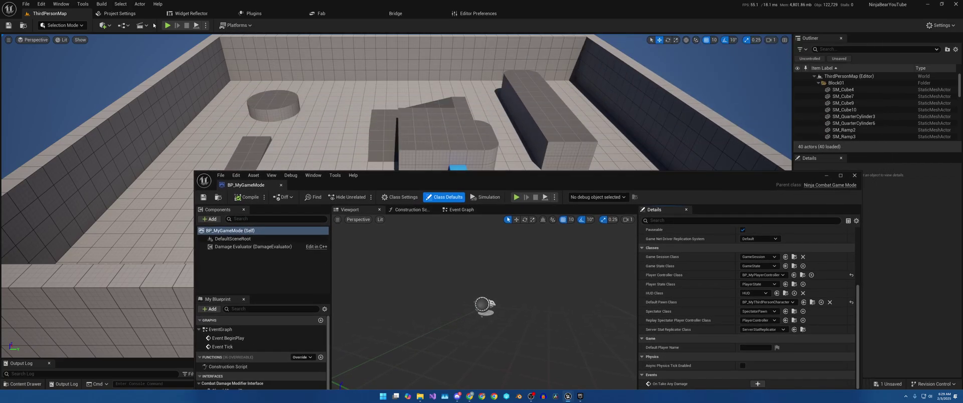
click(114, 13)
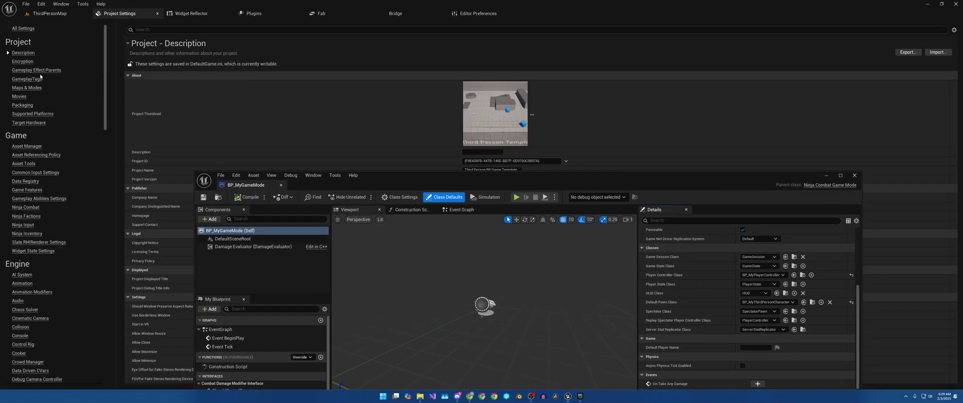
click(26, 88)
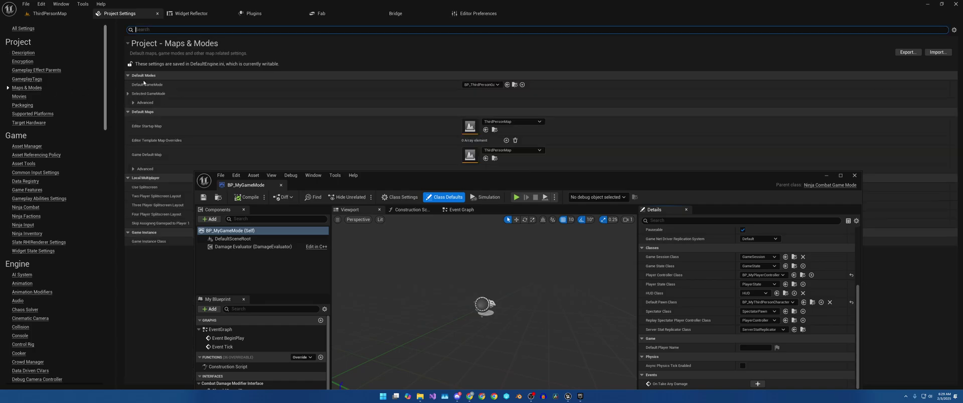
click(489, 84)
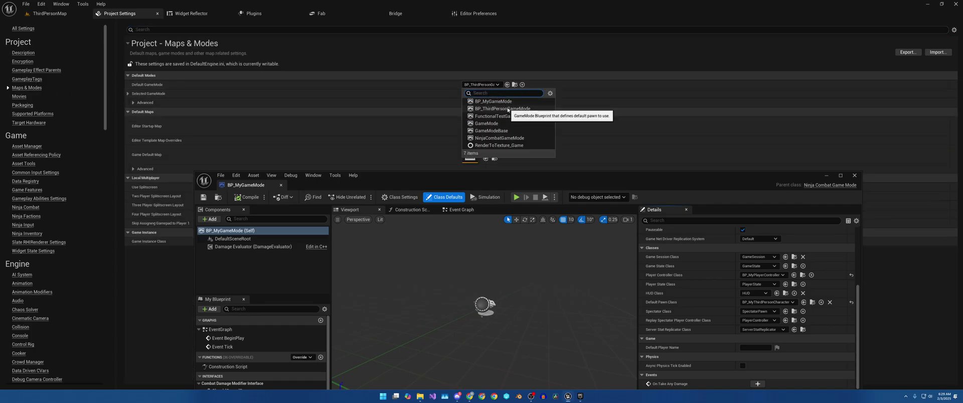
click(493, 101)
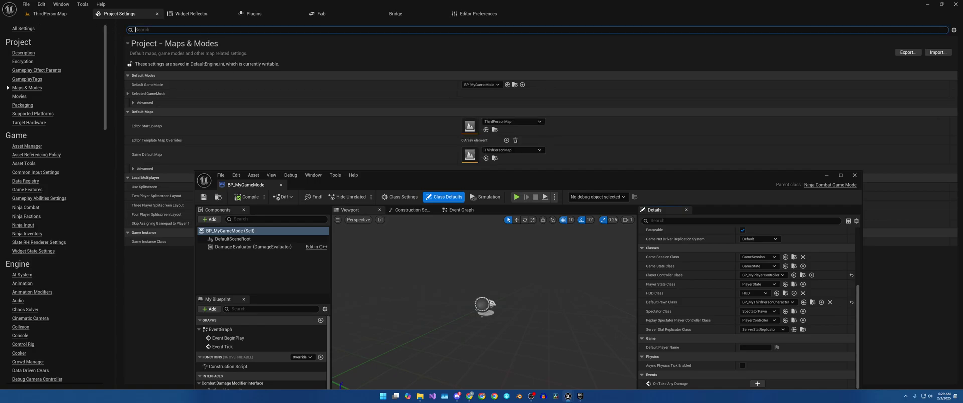
click(49, 13)
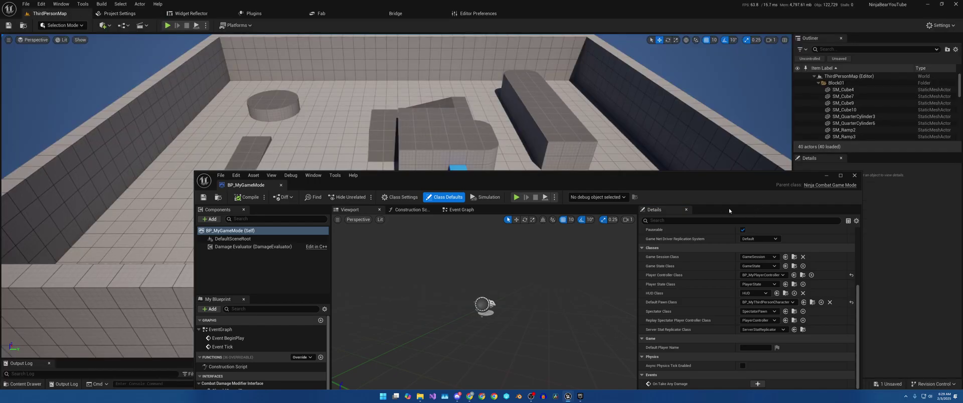
Open the BP_MyPlayerController Blueprint from the _GameMode folder for editing.
drag(666, 184, 633, 63)
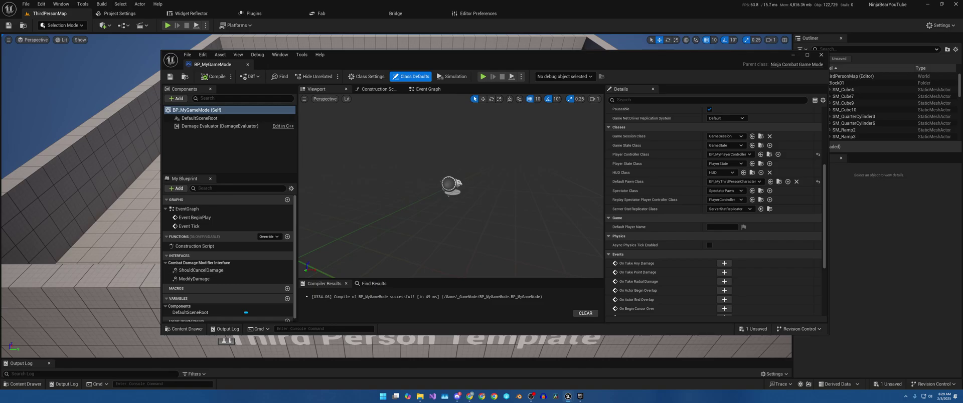
click(24, 383)
click(106, 273)
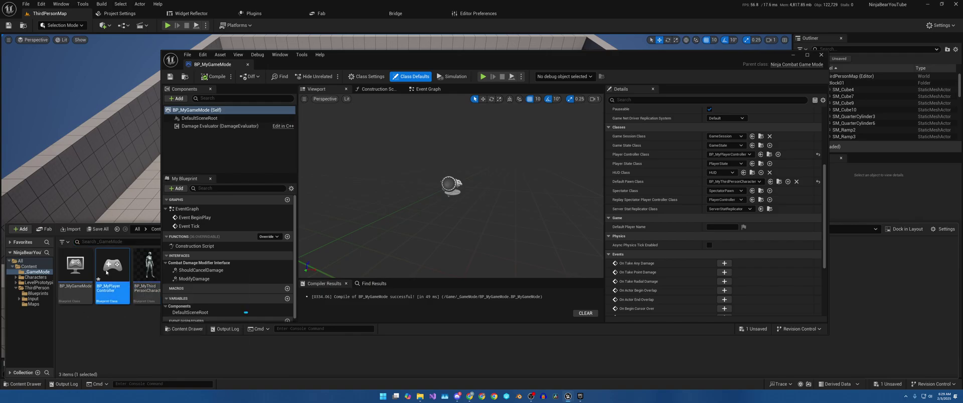
double_click(106, 273)
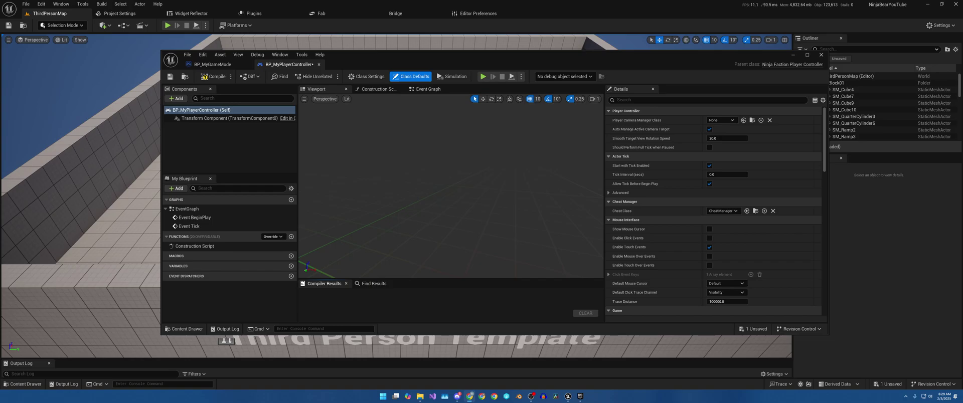
Add a Ninja Input Manager component to BP_MyPlayerController with its default name, and compile and save the Blueprint.
click(179, 99)
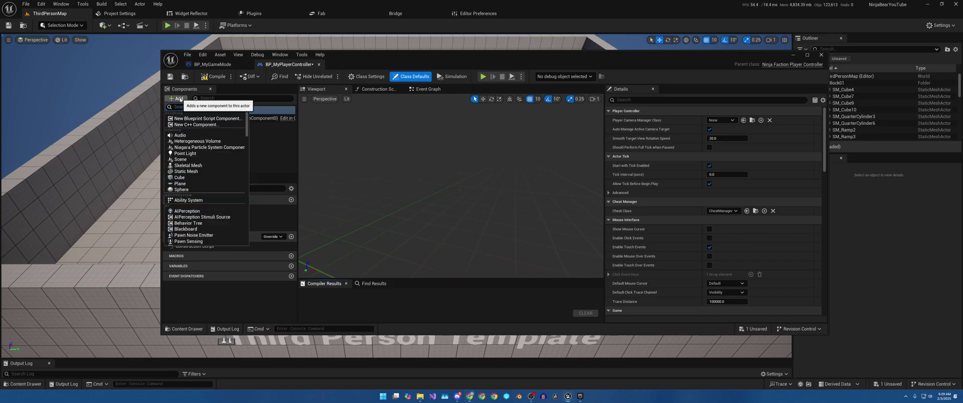
text(ninja)
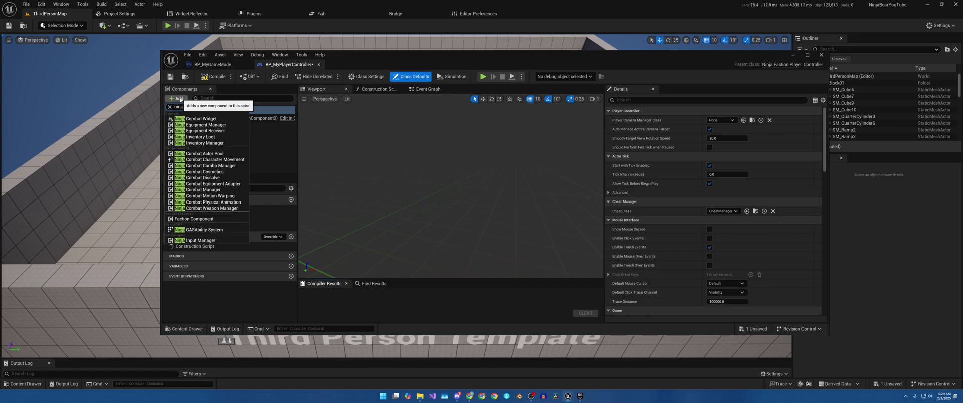
text( input)
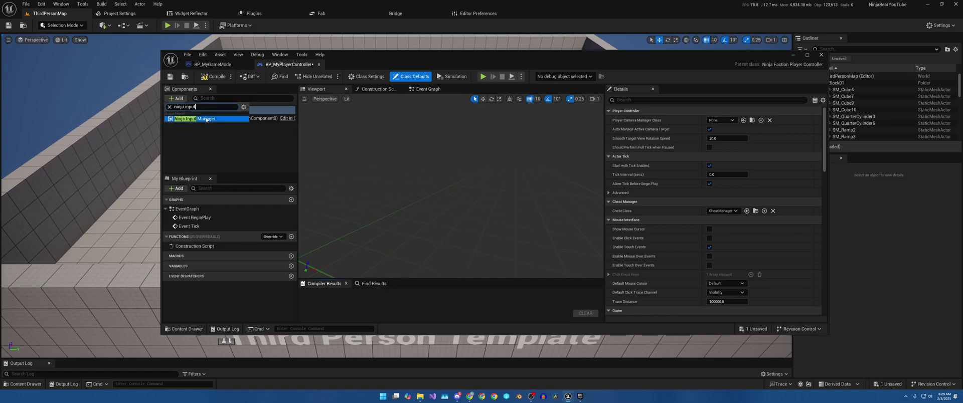
key(Return)
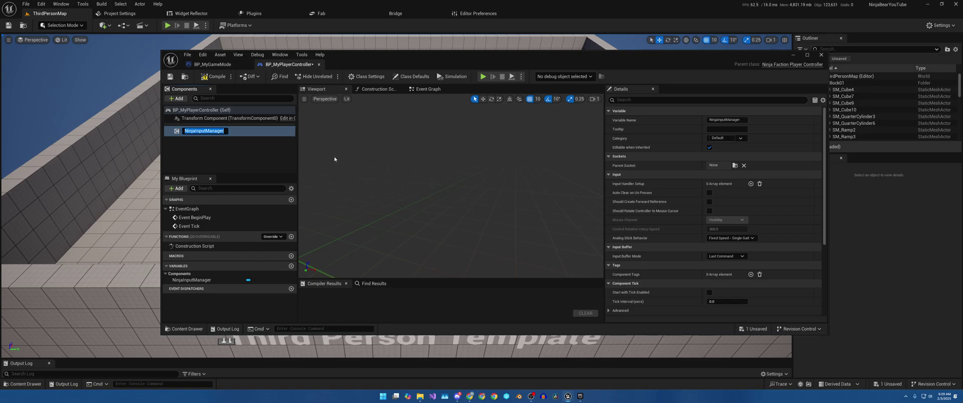
click(252, 157)
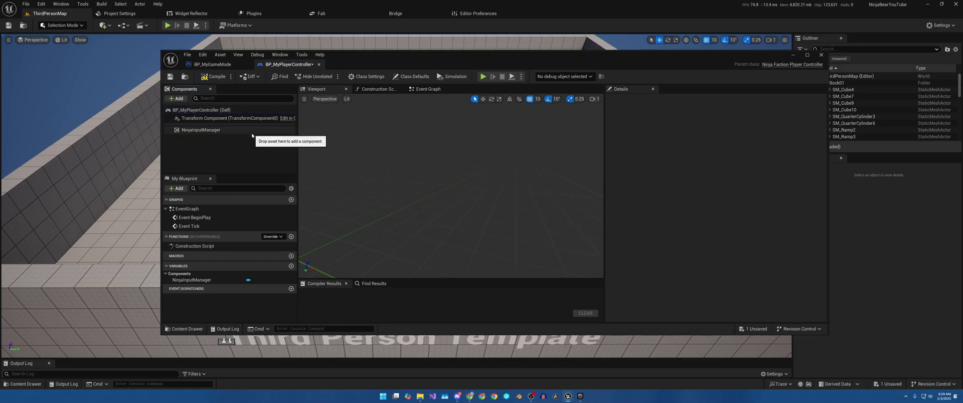
click(252, 133)
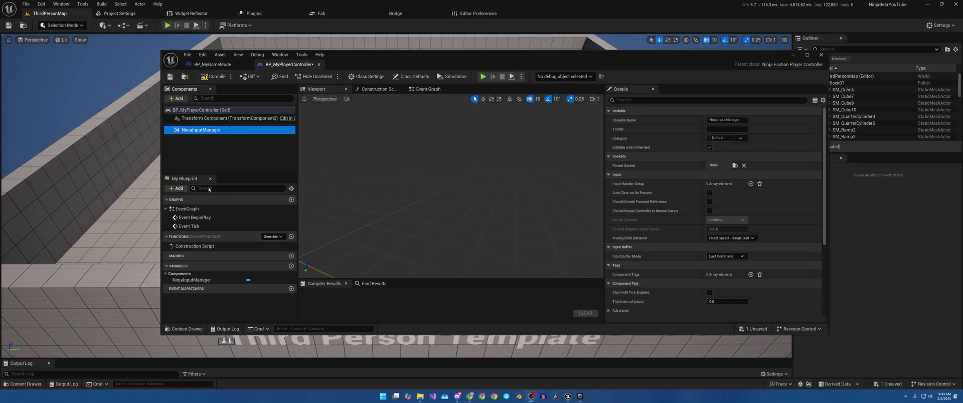
click(215, 76)
click(170, 76)
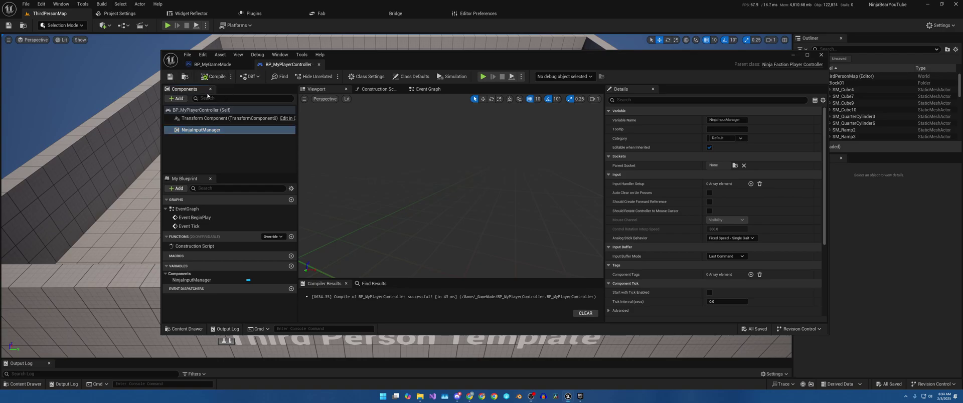
Open BP_MyThirdPersonCharacter from the _GameMode folder and maximize the Blueprint editor window.
click(185, 329)
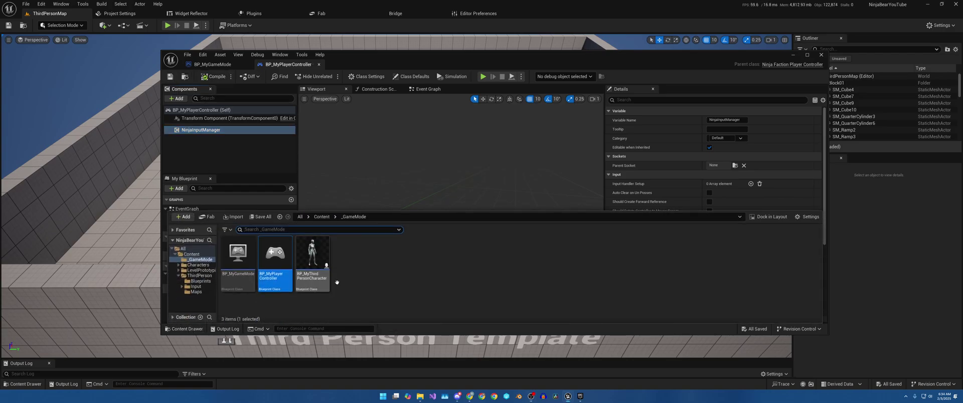
double_click(321, 262)
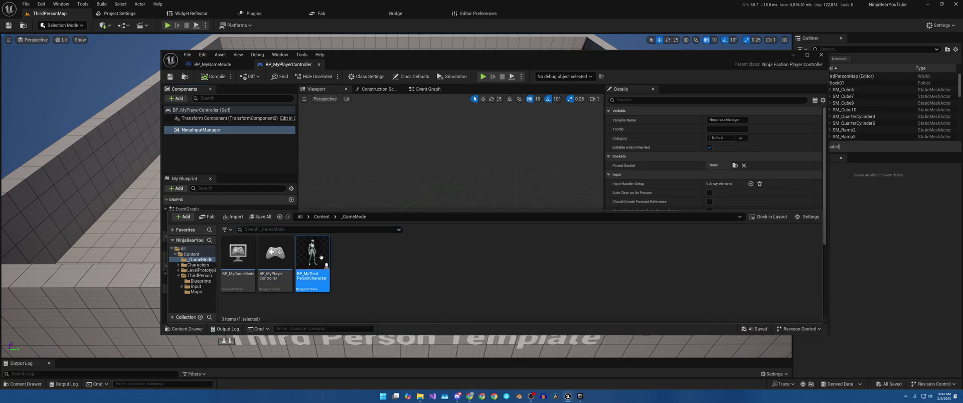
right_drag(492, 218, 590, 129)
click(808, 55)
Delete all nodes and comment boxes from BP_MyThirdPersonCharacter's Event Graph, and compile and save the Blueprint.
scroll(445, 103, up, 4)
scroll(444, 103, down, 5)
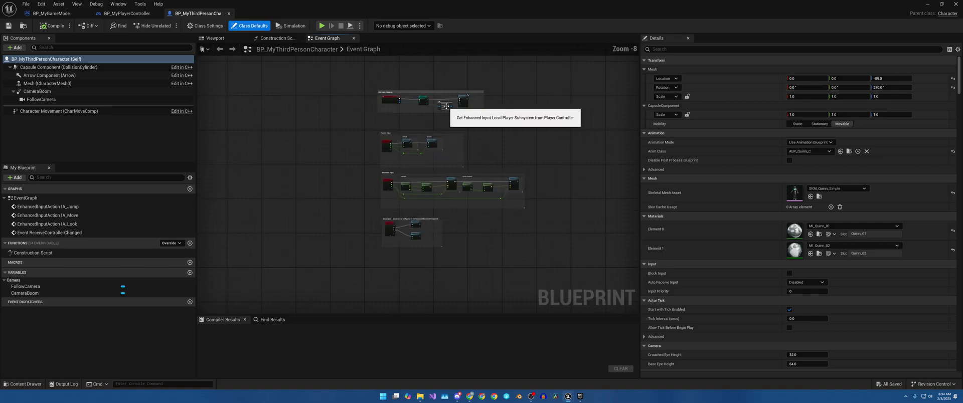
drag(346, 79, 573, 284)
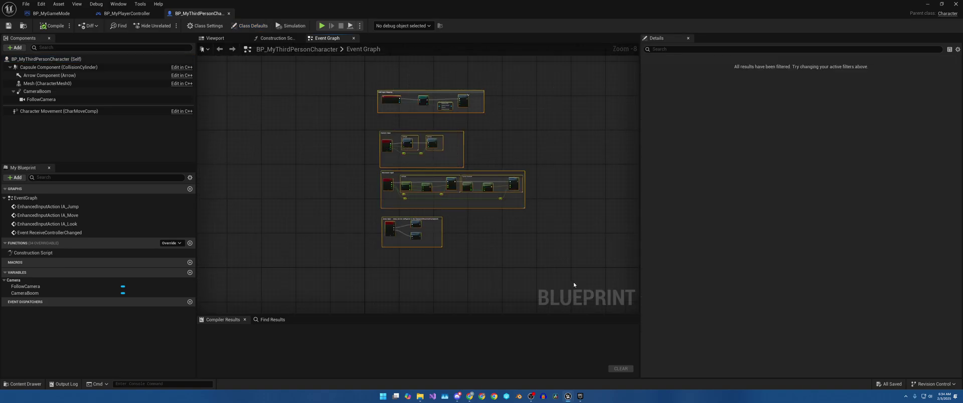
key(Delete)
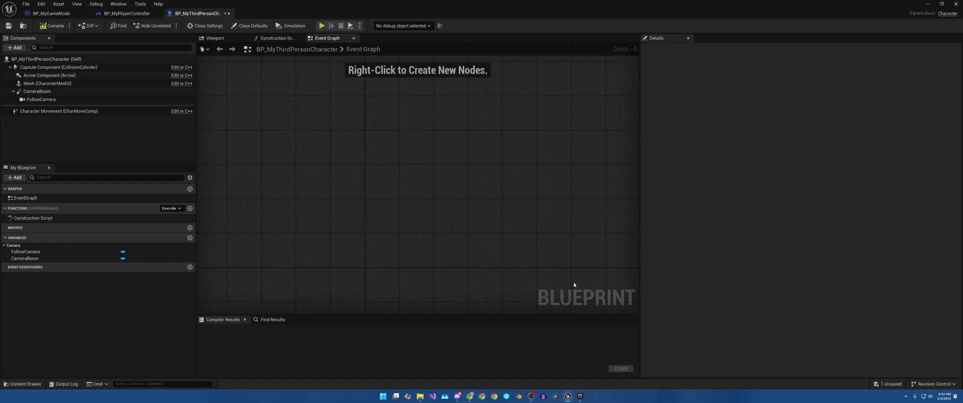
click(51, 26)
click(8, 25)
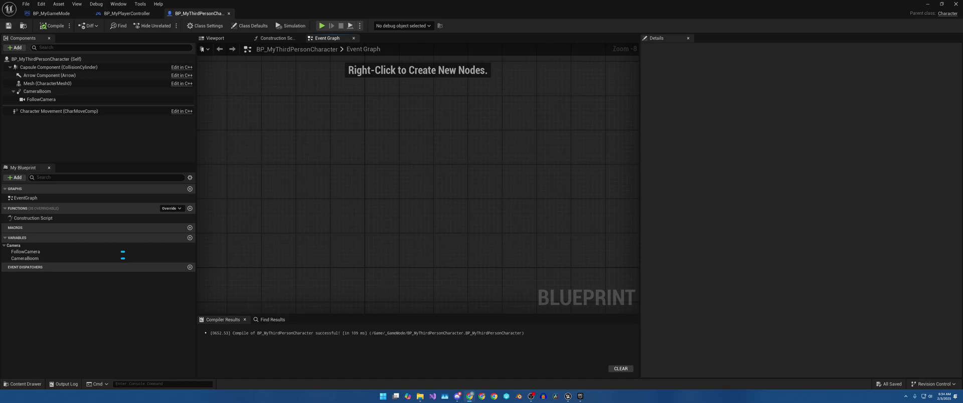
Create a new folder named Input directly under the project's Content folder.
click(23, 384)
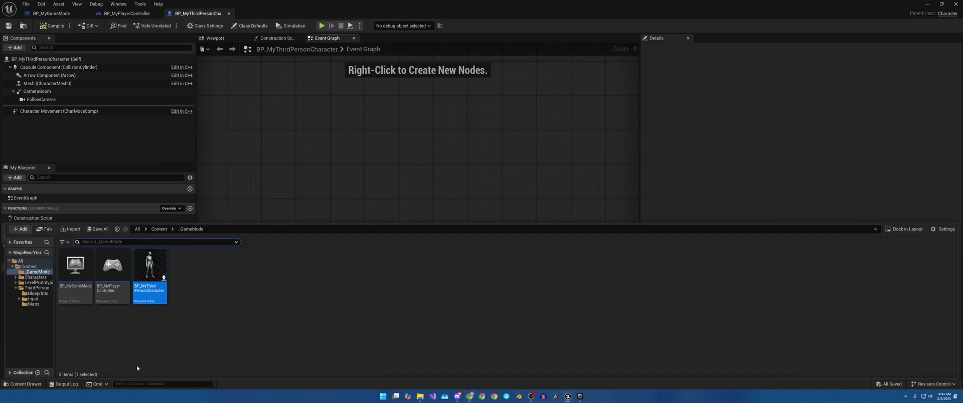
click(159, 228)
right_click(219, 283)
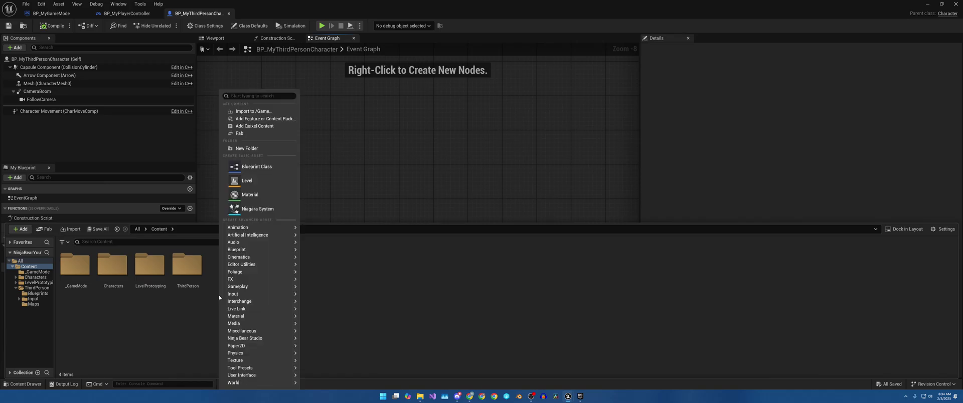
click(244, 149)
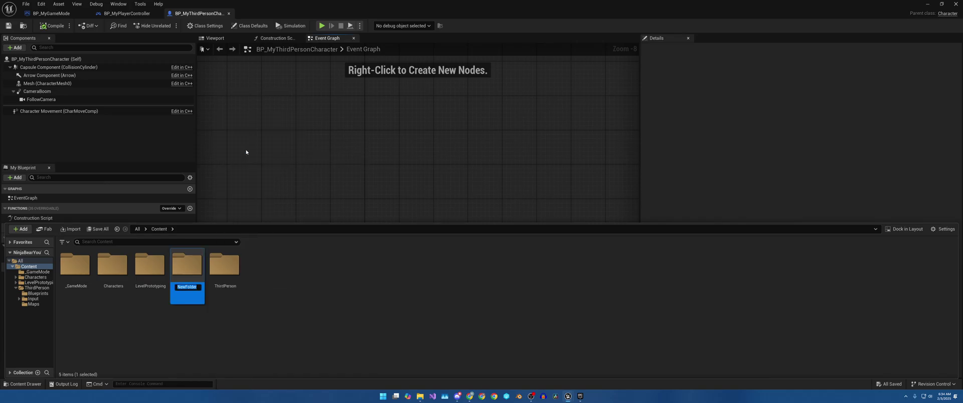
text(Input)
key(Return)
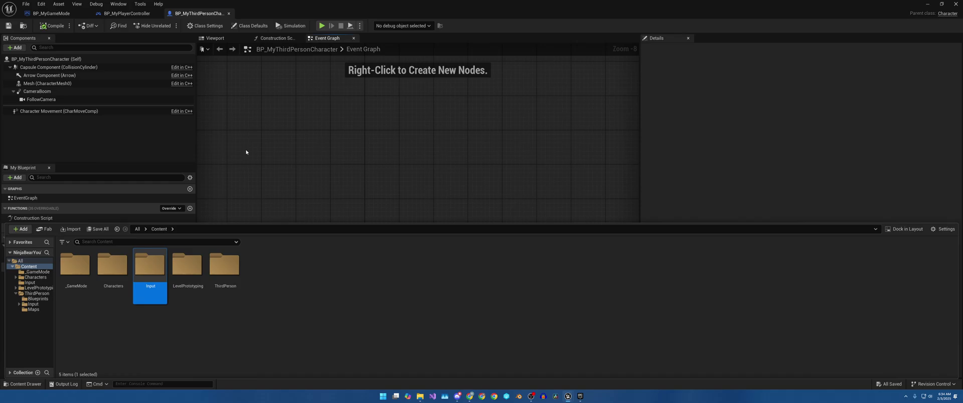
Create a Ninja Input Setup asset named NIS_Controls in the new Input folder.
double_click(158, 266)
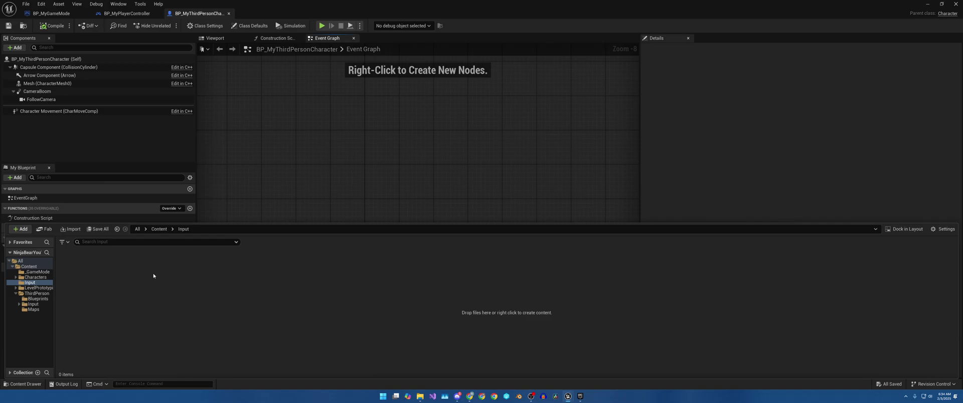
right_click(147, 278)
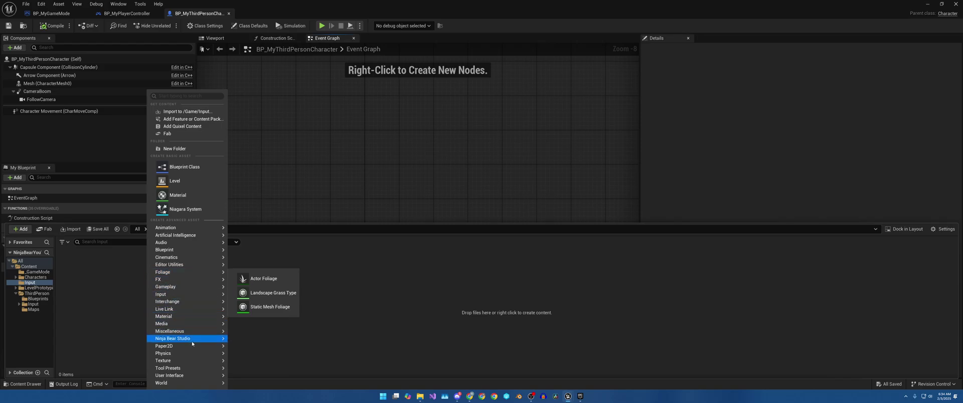
mouse_move(190, 339)
mouse_move(259, 359)
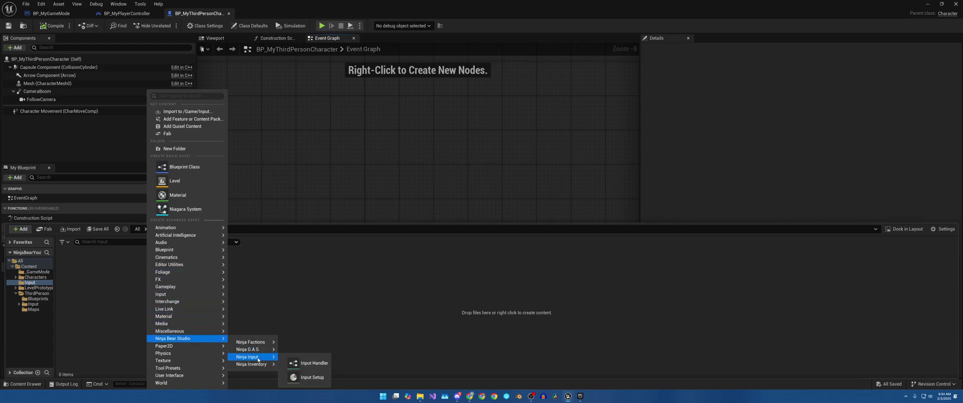
click(307, 377)
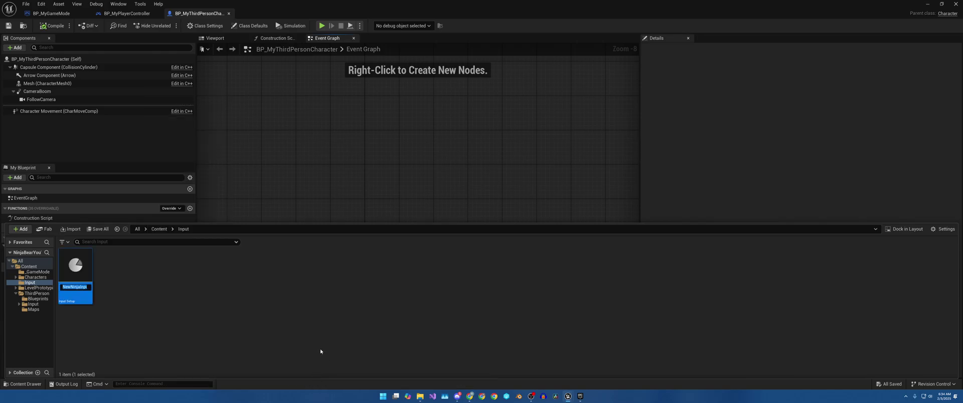
text(NIS)
text(_Controls)
key(Return)
Open NIS_Controls, restore its editor to a smaller window, and add three Input Handlers entries.
double_click(78, 271)
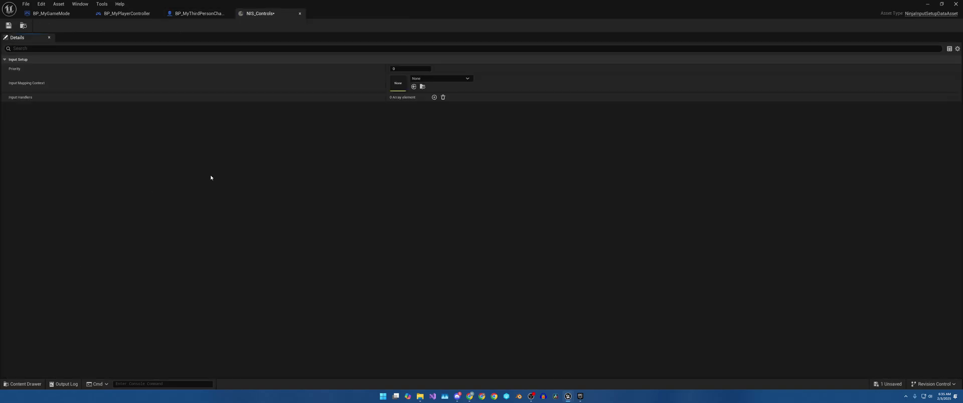
double_click(404, 15)
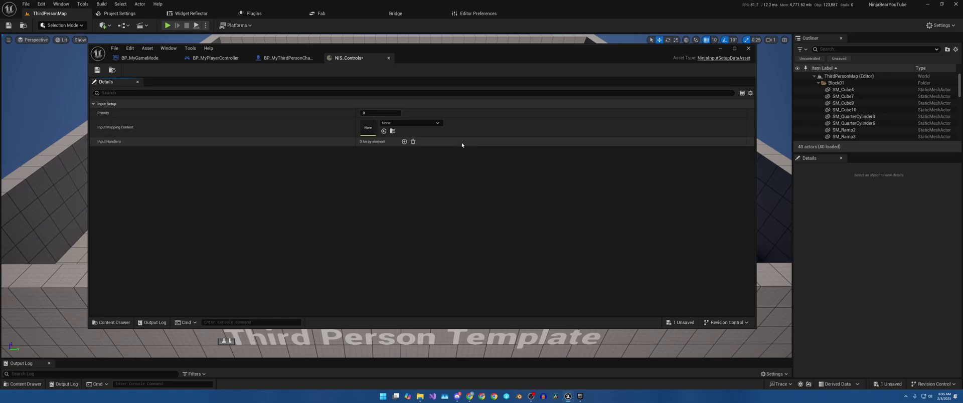
click(404, 142)
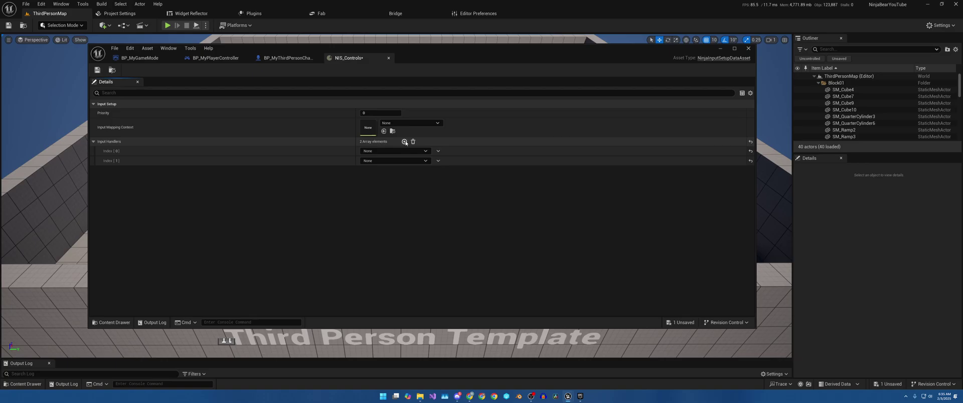
click(405, 142)
Assign Character: Move, Character: Look and Character: Jump to the three Input Handlers entries, in that order.
click(406, 153)
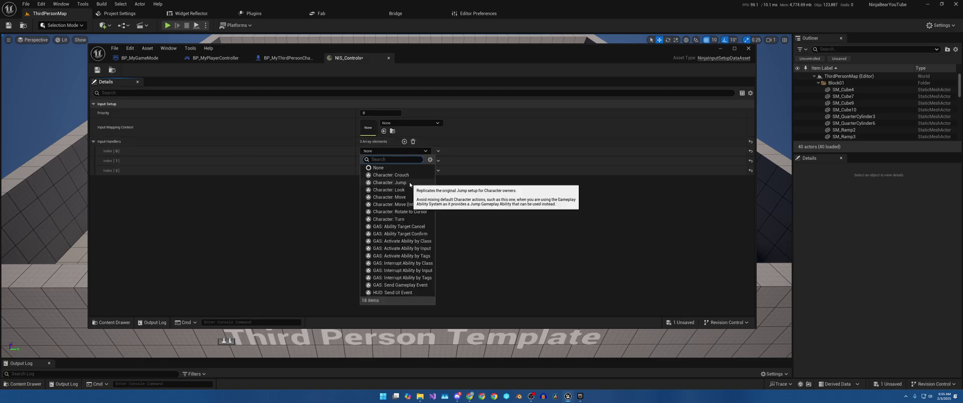
click(397, 197)
click(404, 163)
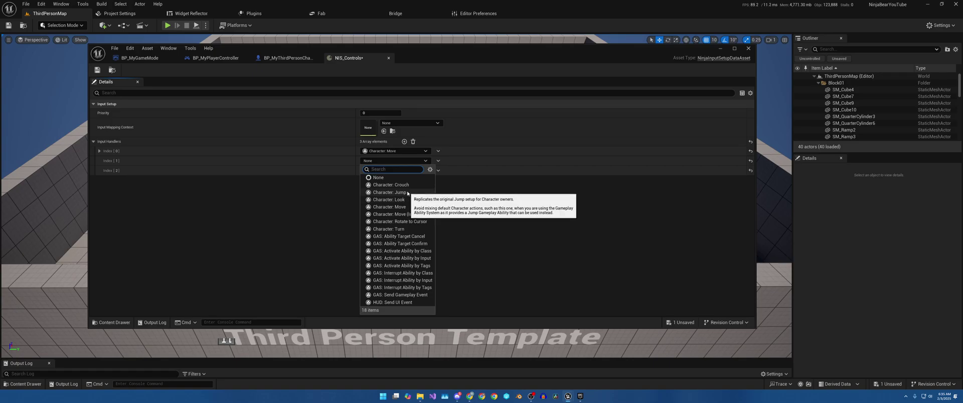
click(401, 200)
click(400, 170)
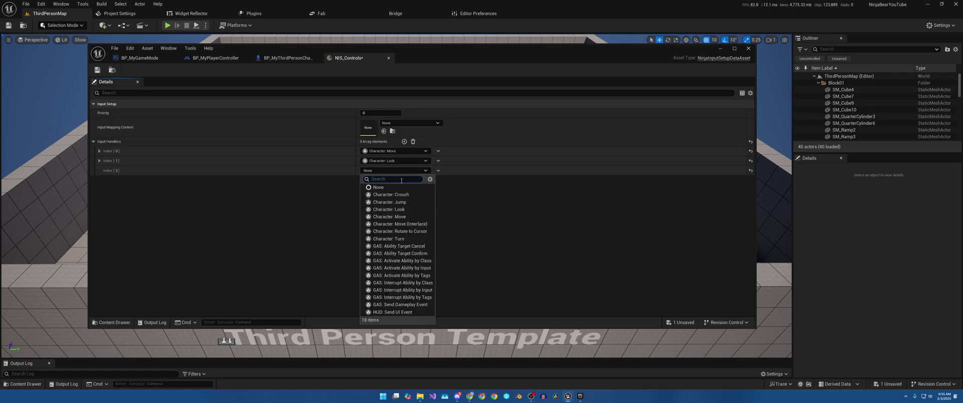
click(397, 202)
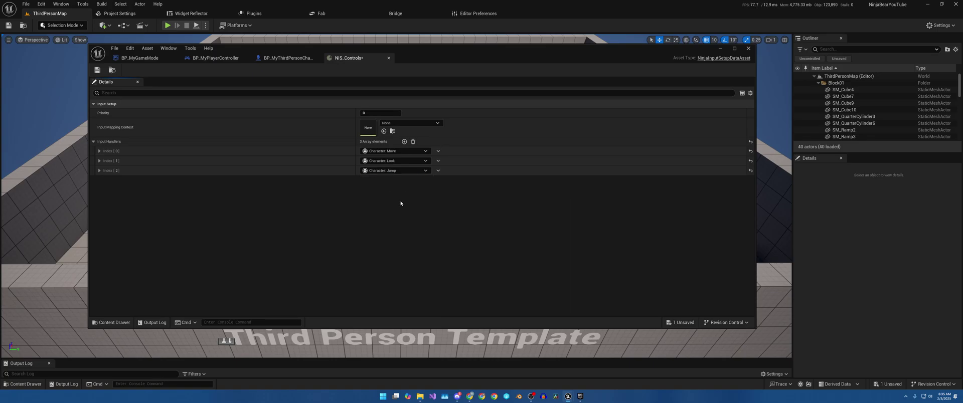
Examine the Character: Move handler's movement settings, input actions and trigger events in NIS_Controls.
click(99, 151)
click(100, 179)
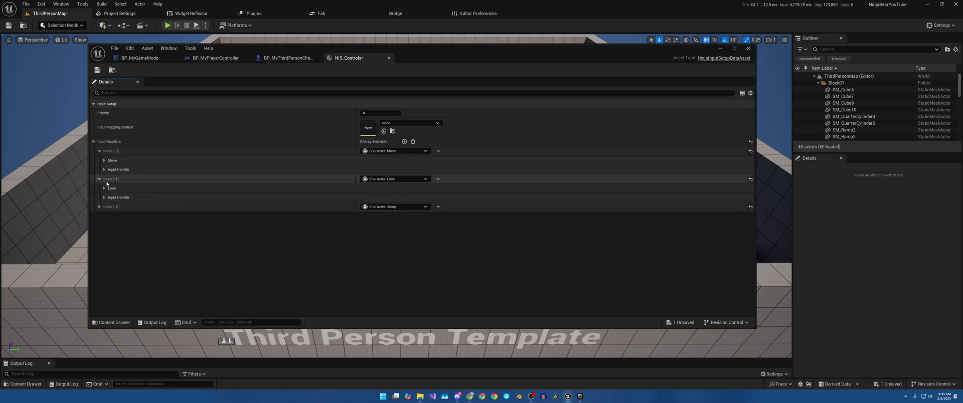
click(100, 207)
click(105, 161)
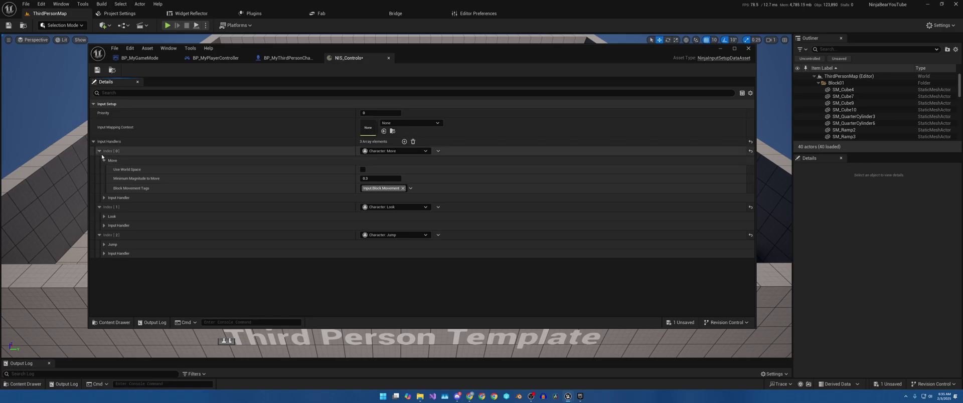
click(104, 197)
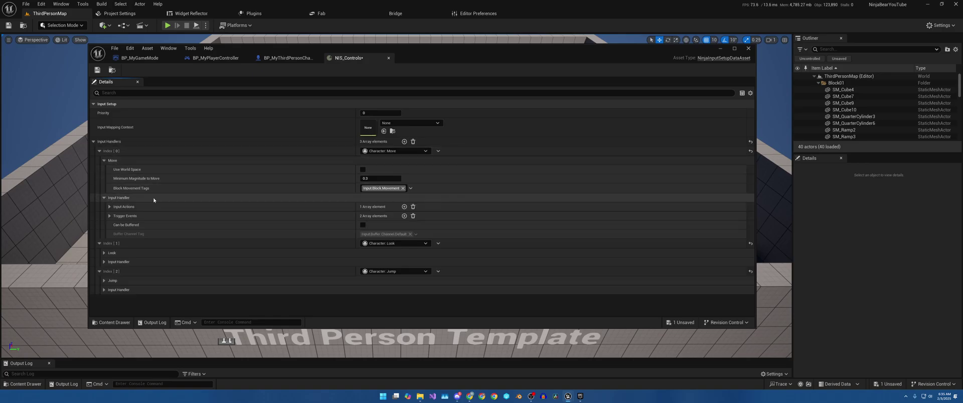
click(110, 207)
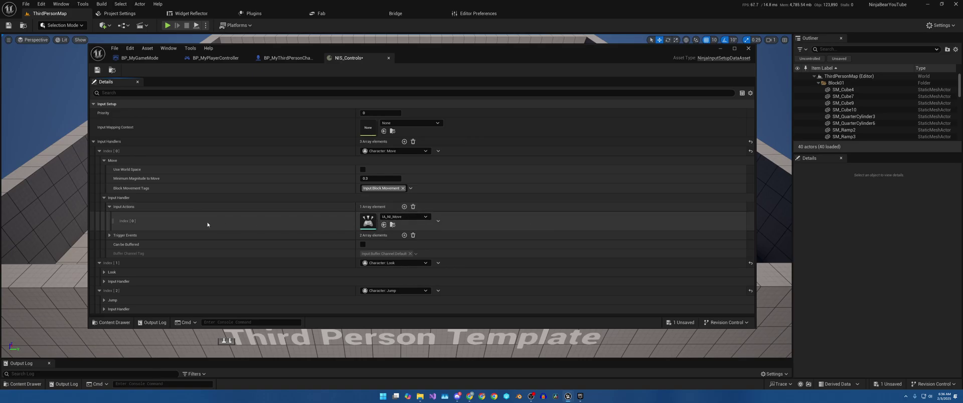
click(110, 235)
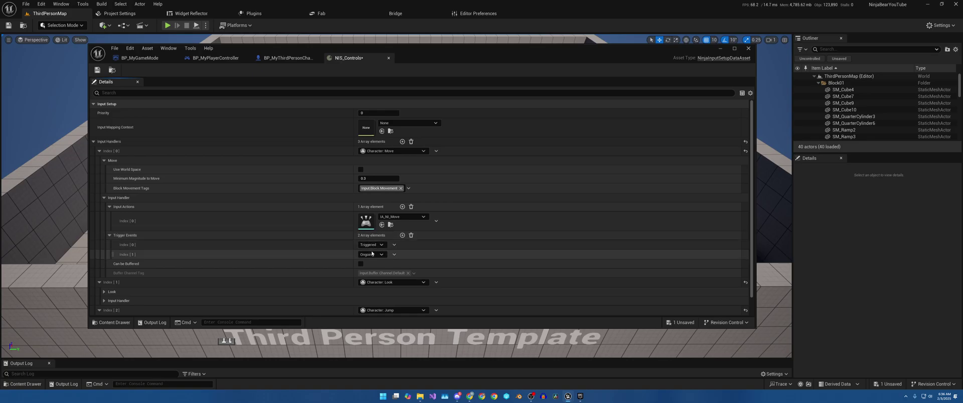
click(106, 161)
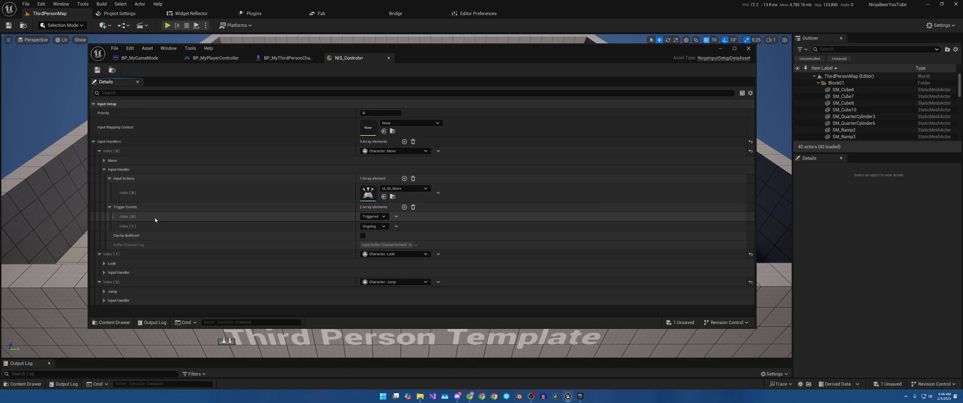
click(99, 152)
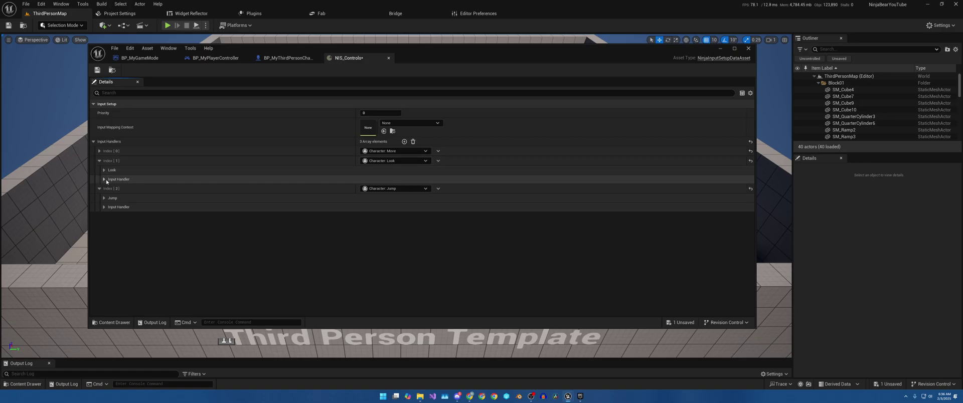
Examine the input handler settings and trigger events of Character: Look and Character: Jump.
click(104, 180)
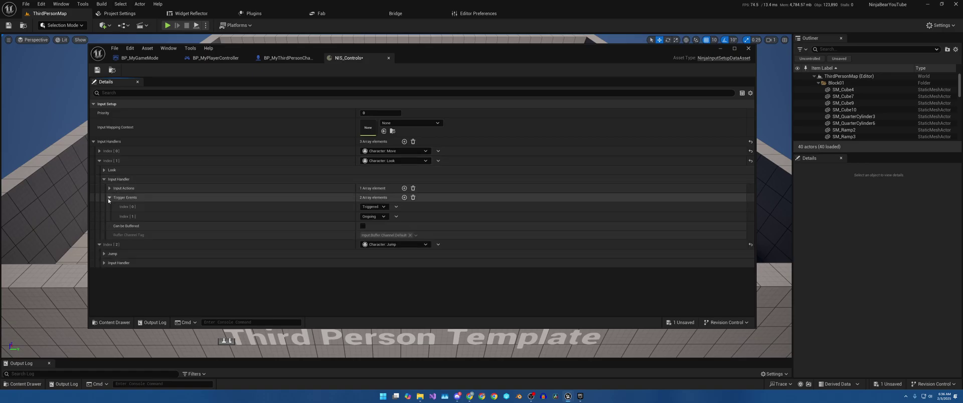
click(99, 161)
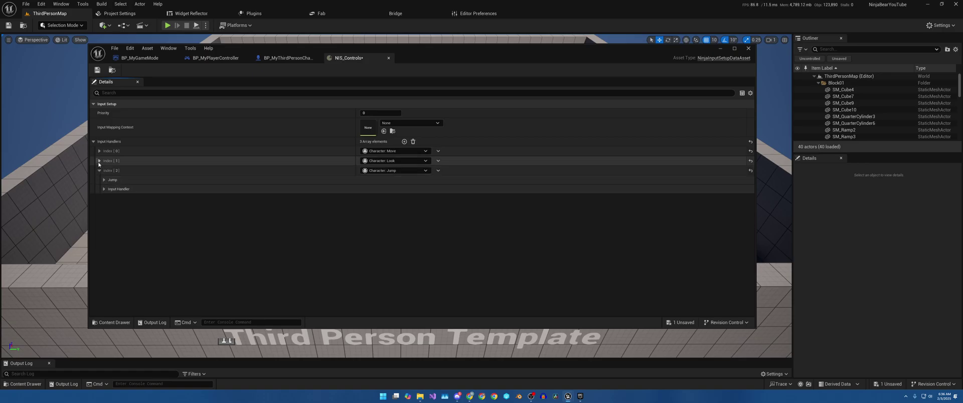
click(104, 189)
click(110, 207)
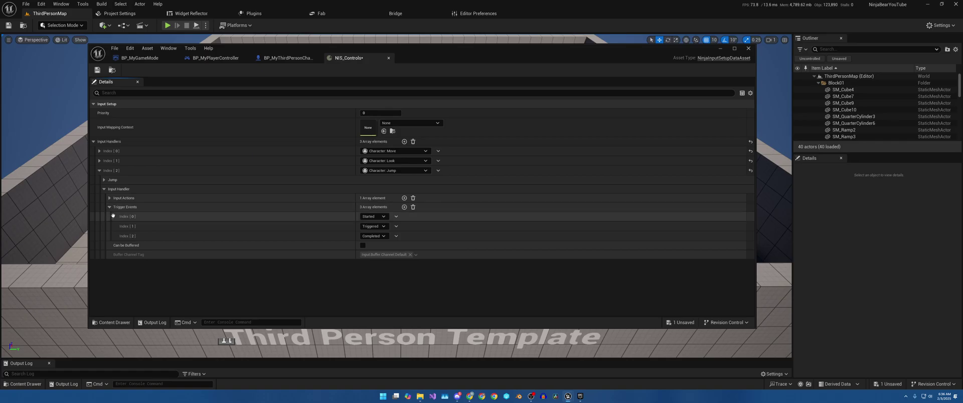
click(109, 207)
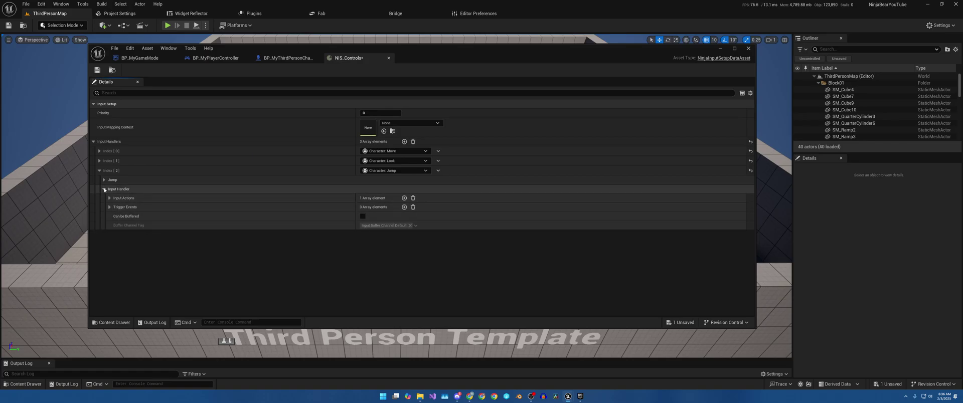
click(103, 189)
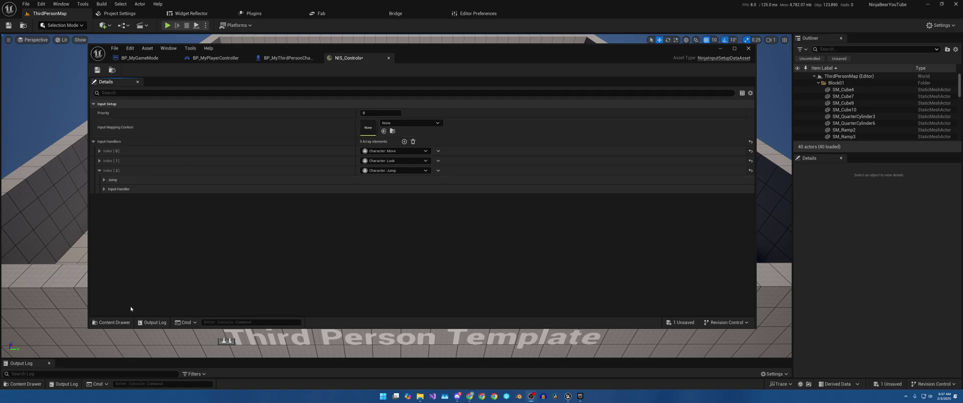
Locate the Move handler's input action in the Ninja Input plugin content and select IA_NI_Move, IA_NI_Jump and IA_NI_Look.
click(100, 151)
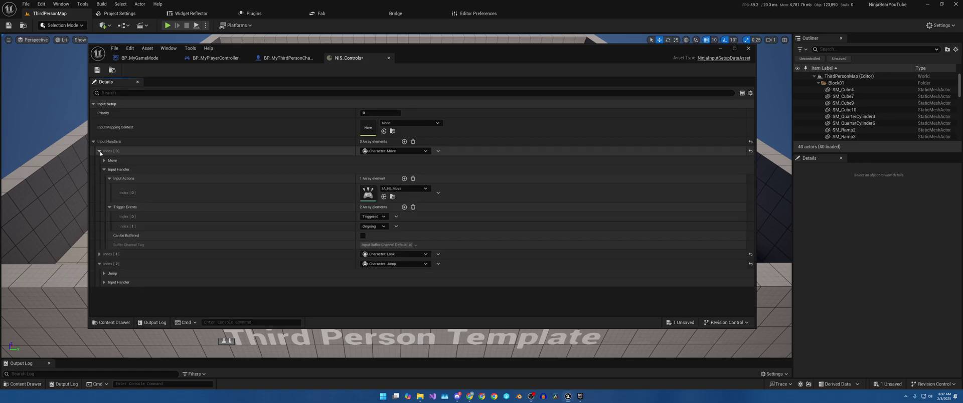
click(393, 197)
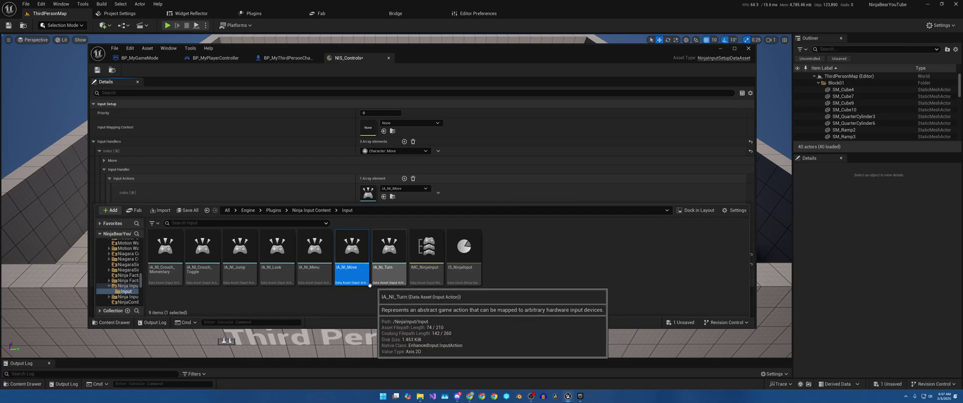
ctrl+click(240, 251)
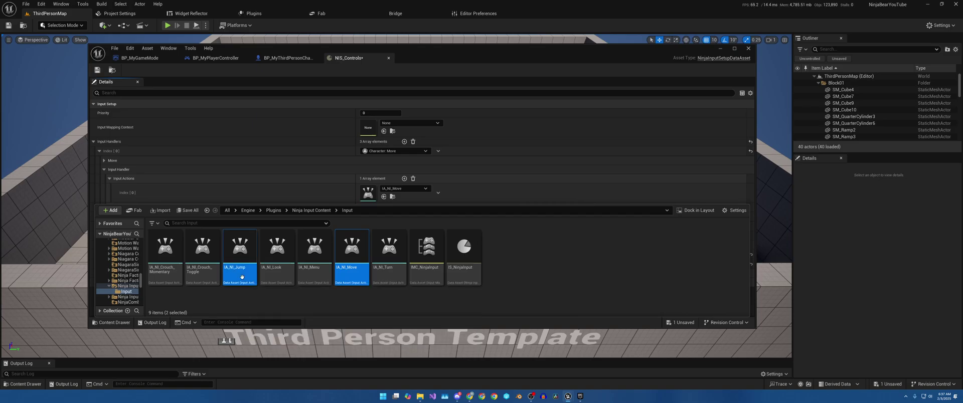
ctrl+click(277, 251)
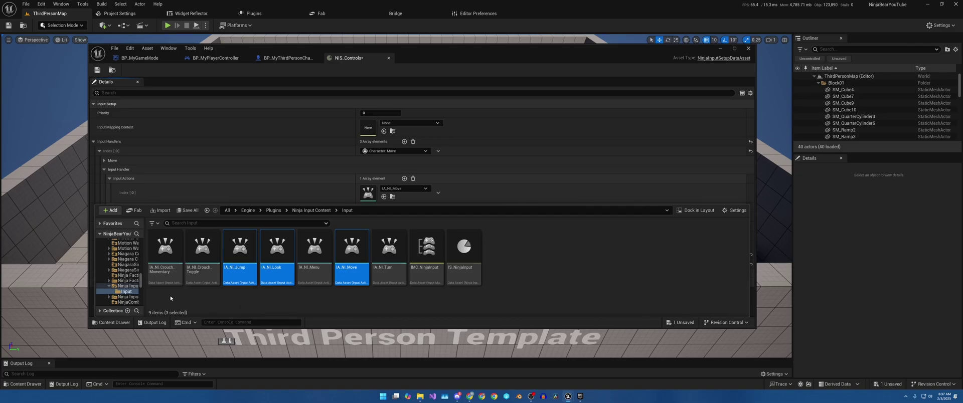
Create an InputActions folder in Content/Input and paste the copied jump, look and move input actions into it.
drag(141, 281, 140, 245)
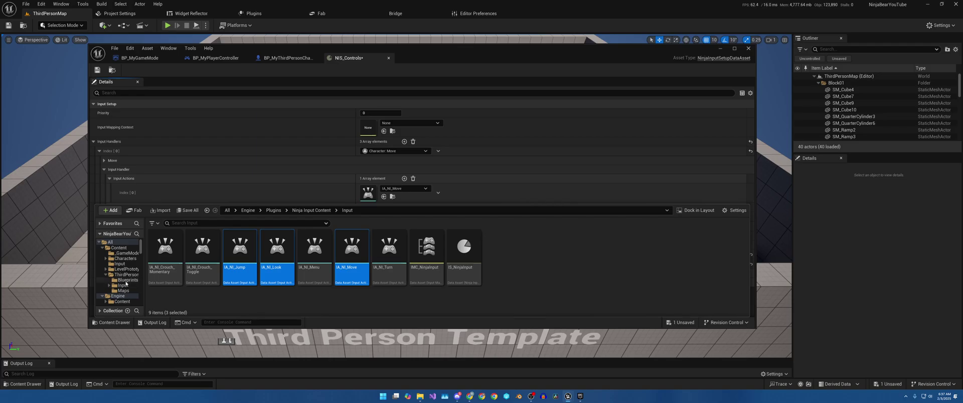
click(123, 265)
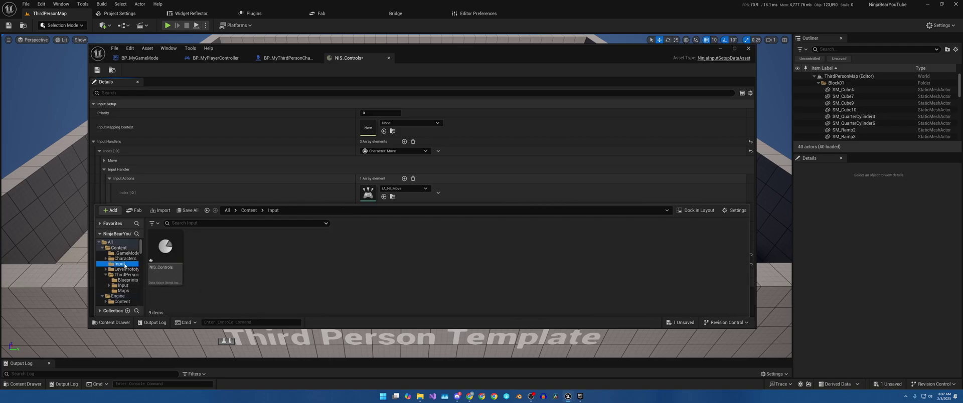
right_click(240, 279)
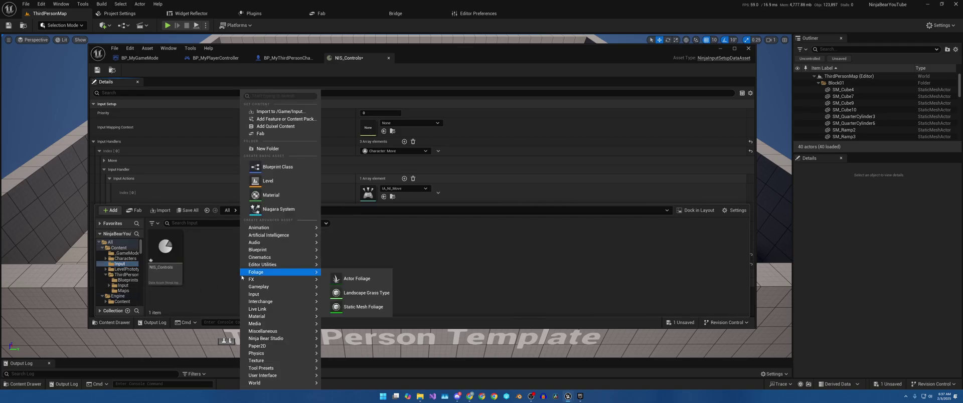
click(273, 150)
text(Inp)
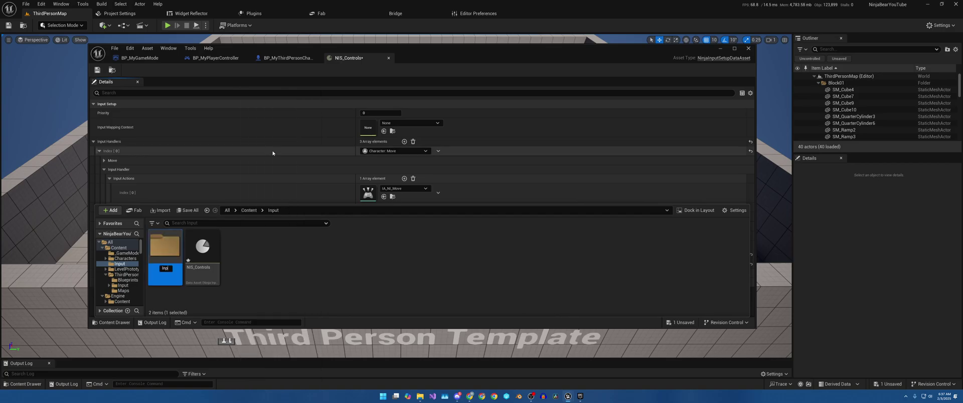
text(utActions)
key(Return)
double_click(163, 248)
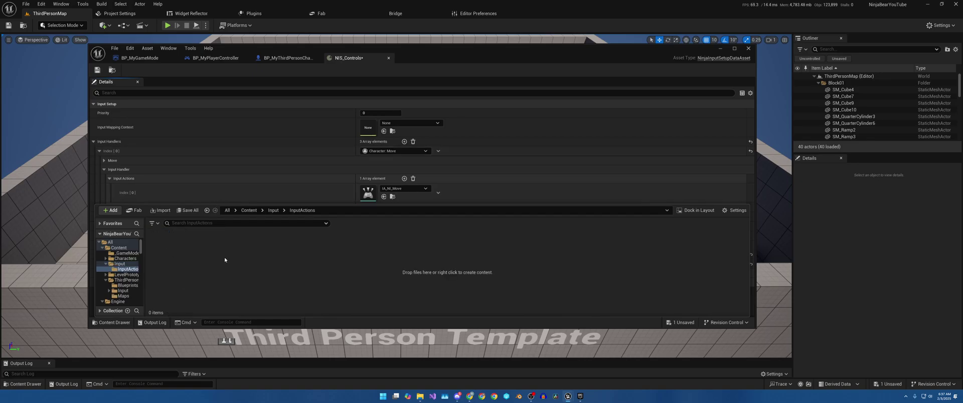
key(ctrl+v)
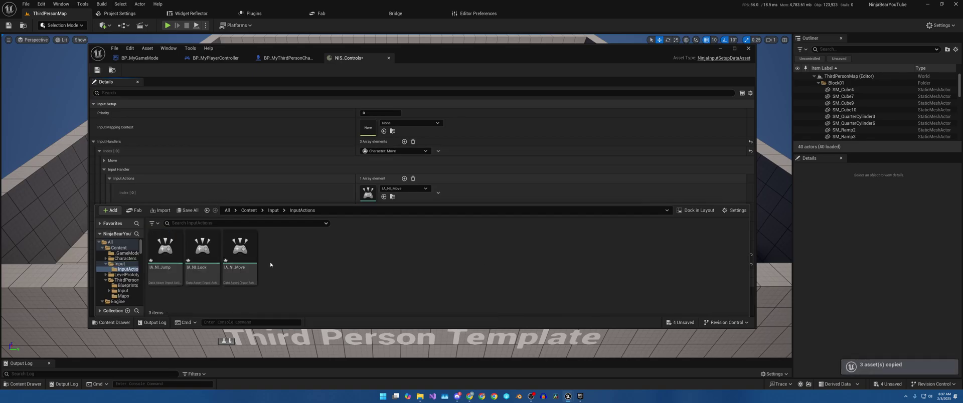
Rename the copied IA_NI_Jump input action as IA_MyJump.
click(174, 260)
key(F2)
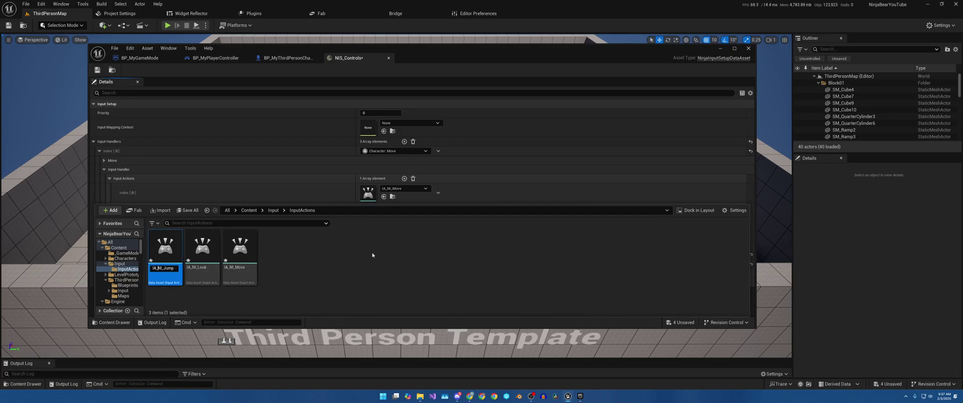
key(BackSpace)
key(BackSpace)
key(BackSpace)
text(My)
key(Return)
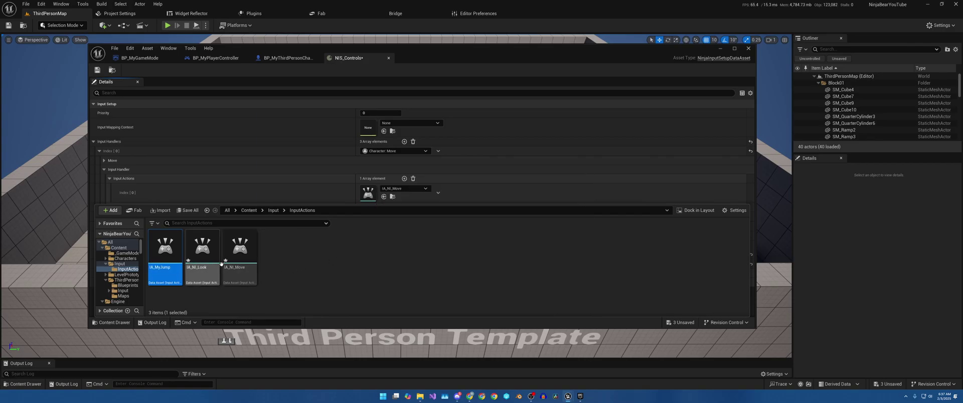
Rename the copied IA_NI_Look input action as IA_MyLook.
click(203, 253)
key(F2)
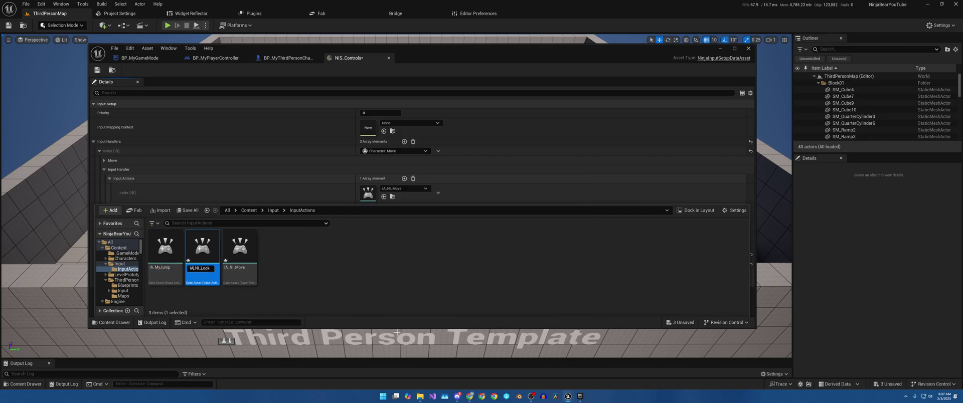
key(Delete)
key(Delete)
key(Delete)
text(My)
key(Return)
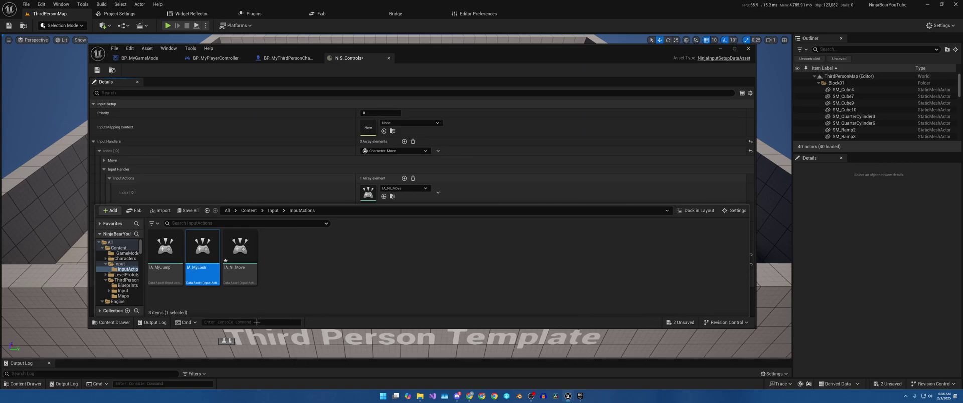
Rename the copied IA_NI_Move input action as IA_MyMove.
click(240, 248)
key(F2)
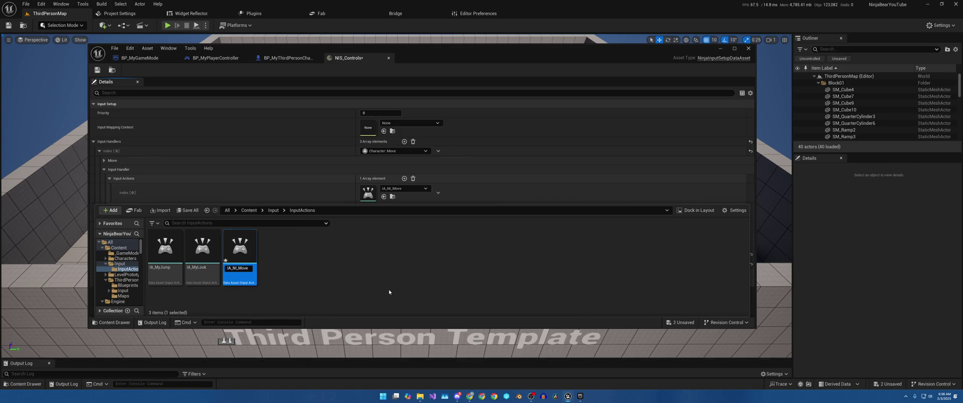
key(Delete)
key(Delete)
text(My)
key(Return)
Set the input action of the Character: Move handler in NIS_Controls to IA_MyMove.
click(488, 194)
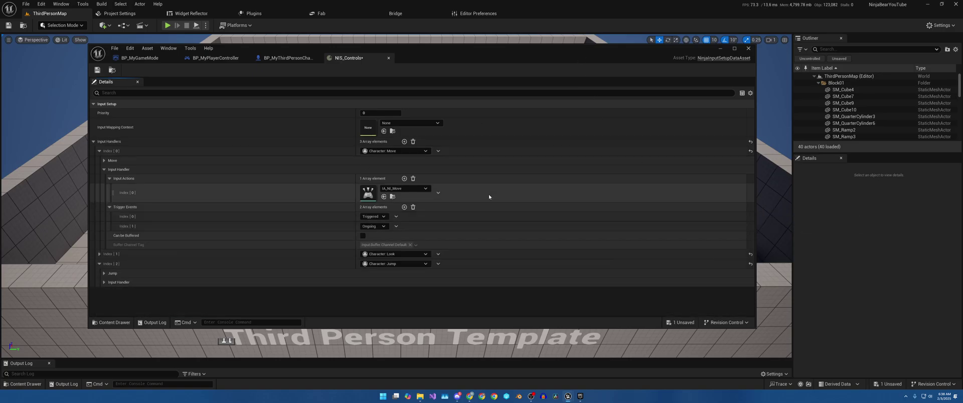
click(410, 190)
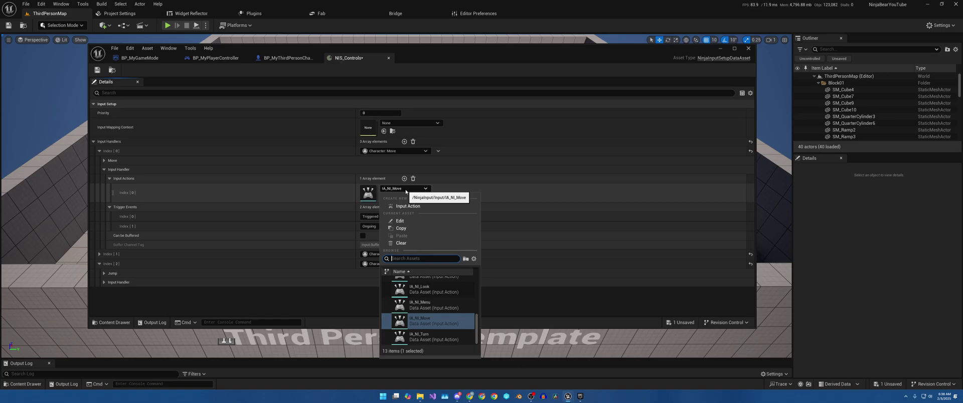
text(move)
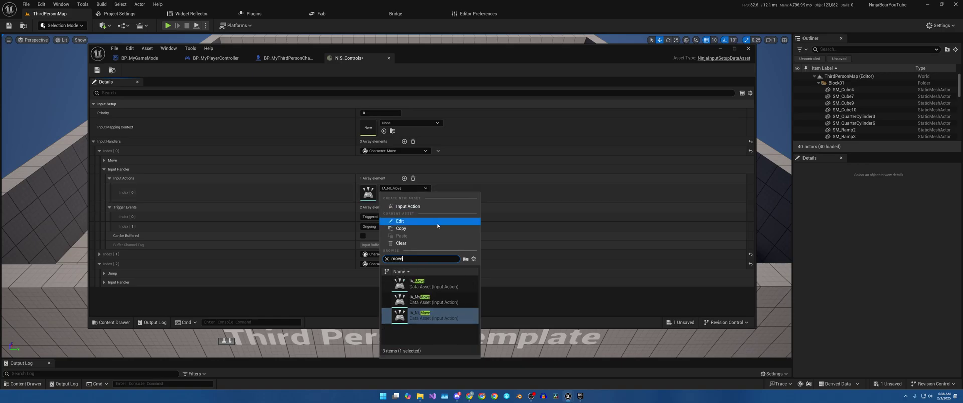
click(440, 300)
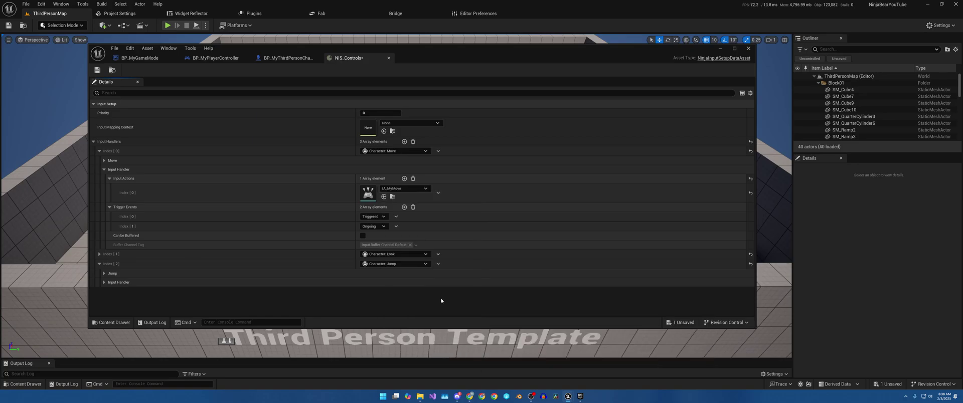
Set the input action of the Character: Look handler to IA_MyLook.
click(99, 151)
click(100, 160)
click(104, 179)
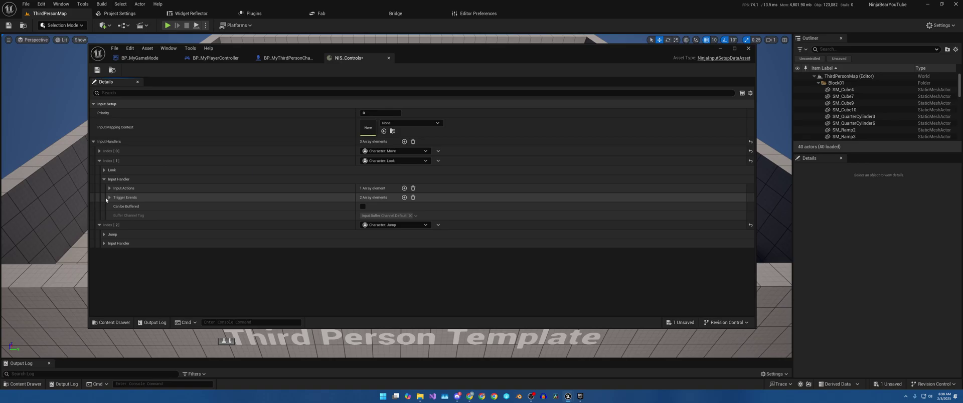
click(110, 197)
click(110, 188)
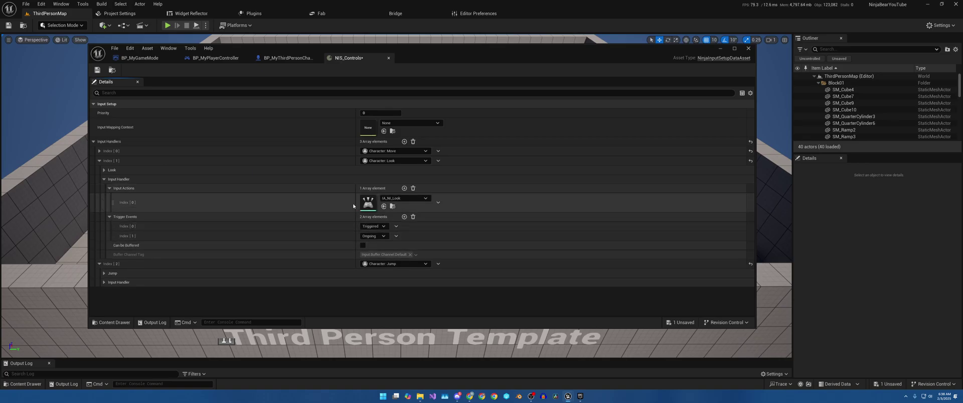
click(406, 200)
text(look)
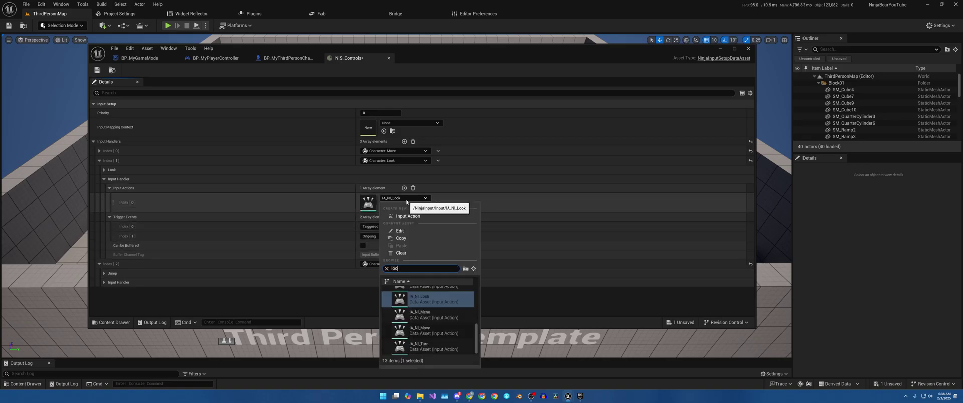
click(422, 309)
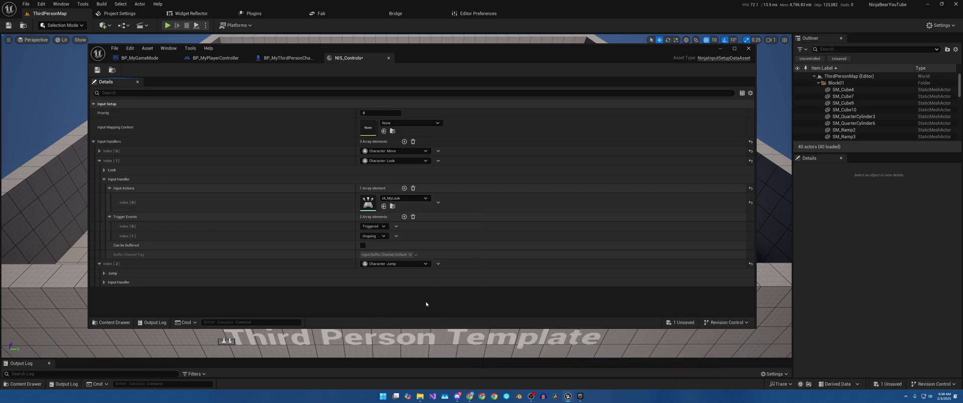
Set the input action of the Character: Jump handler to IA_MyJump.
click(100, 161)
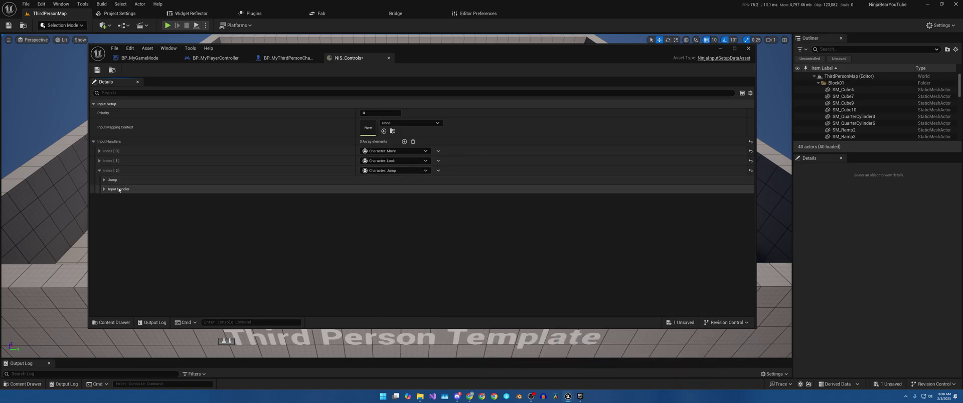
click(104, 189)
click(109, 198)
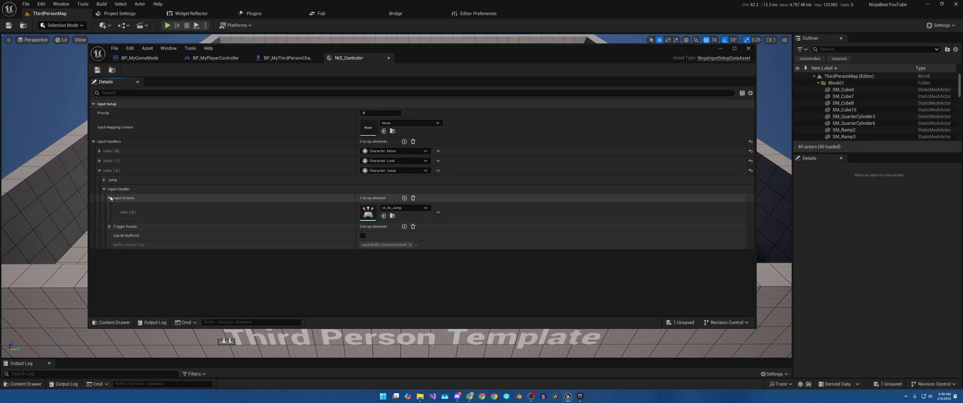
click(405, 207)
text(jump)
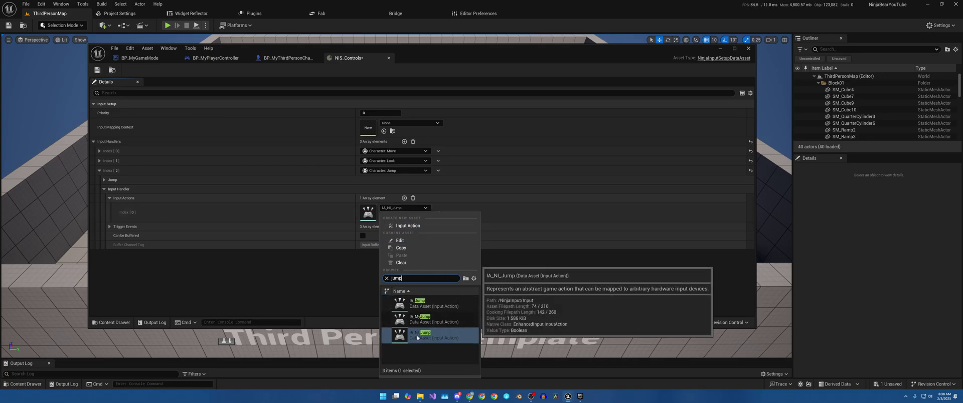
click(420, 319)
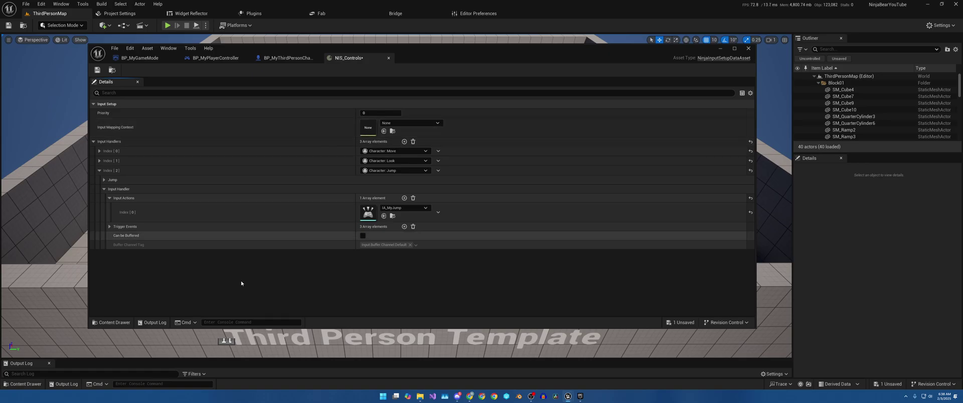
Create an Input Mapping Context named IMC_Controls in the Content/Input folder.
click(112, 322)
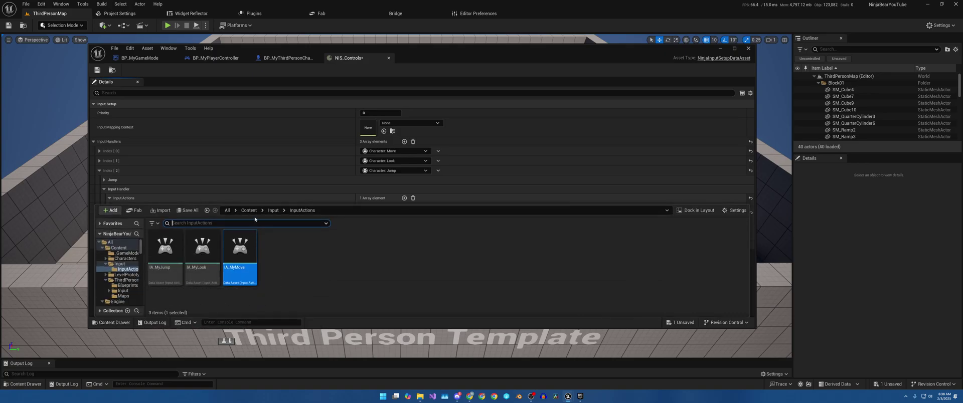
click(273, 210)
right_click(248, 255)
mouse_move(248, 258)
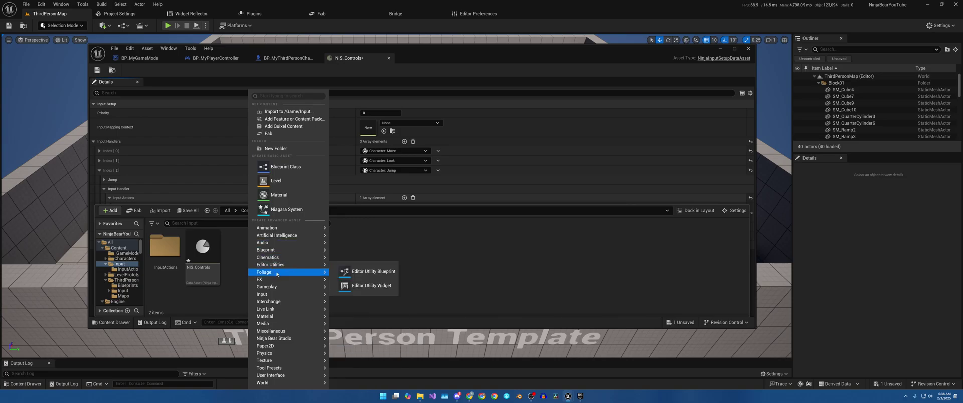
mouse_move(276, 296)
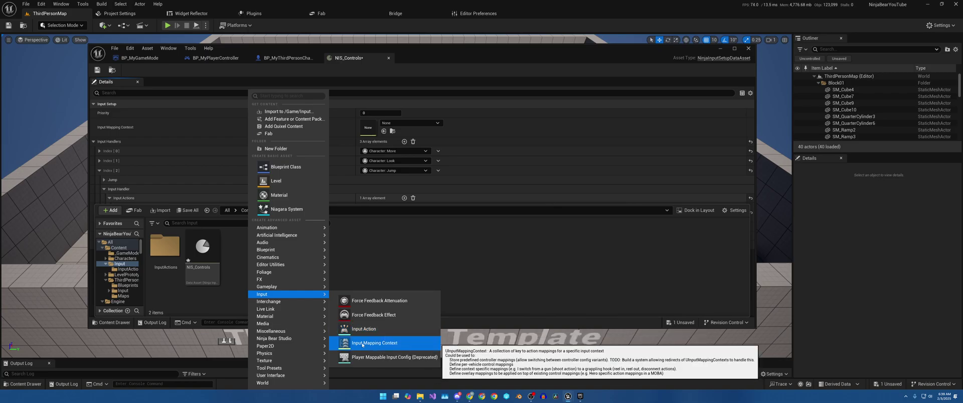
click(407, 345)
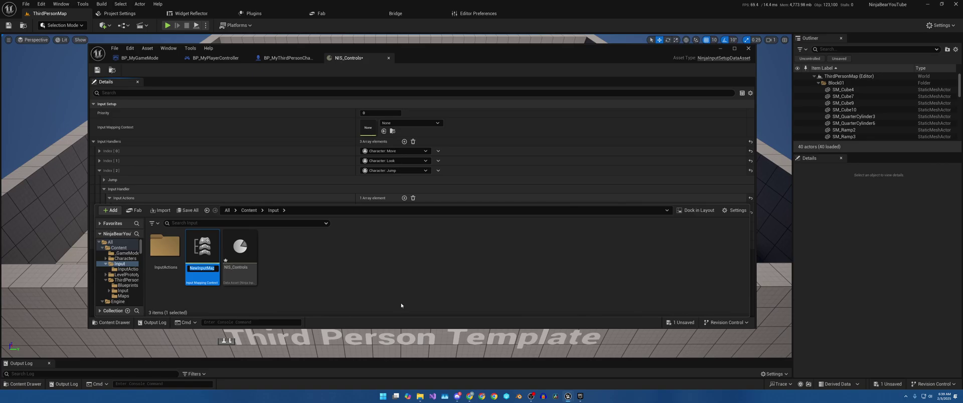
text(IMC_Controls)
key(Return)
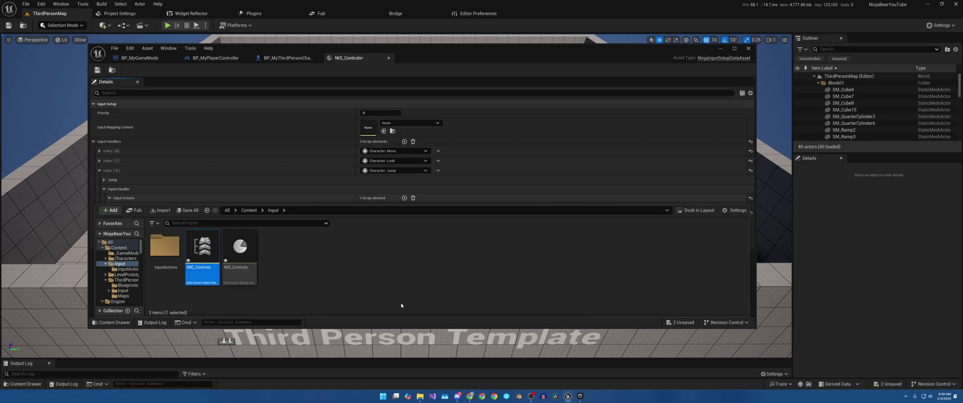
Add a mapping for IA_MyMove to IMC_Controls and expand its key binding.
double_click(202, 249)
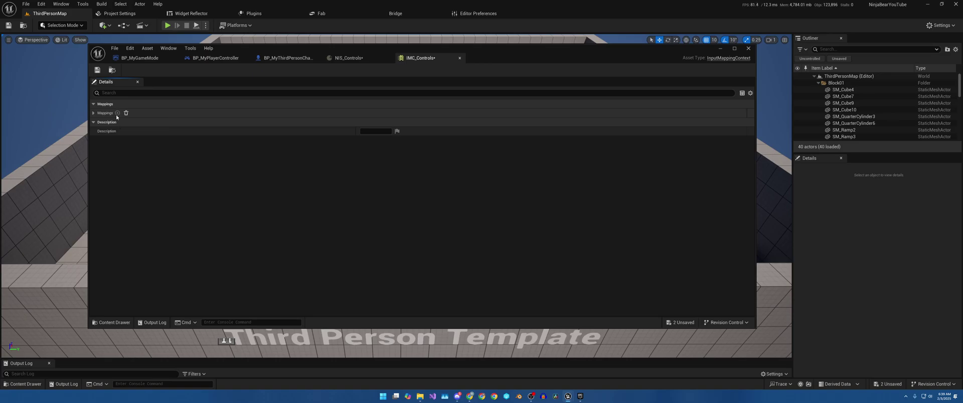
click(117, 113)
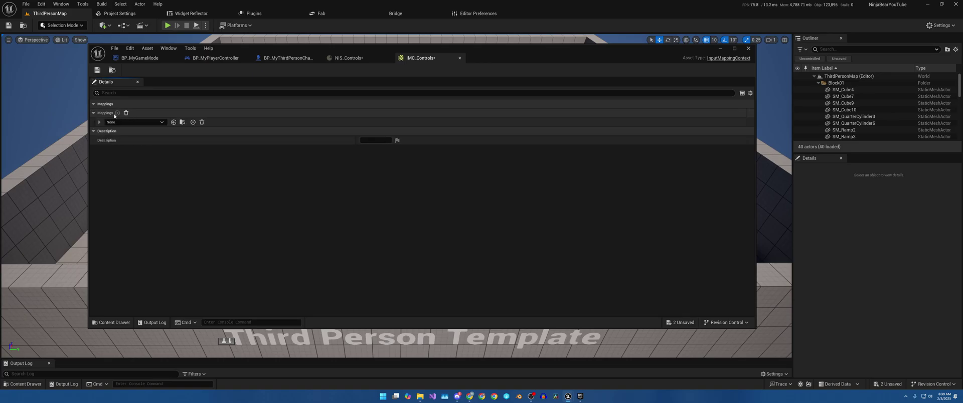
click(121, 122)
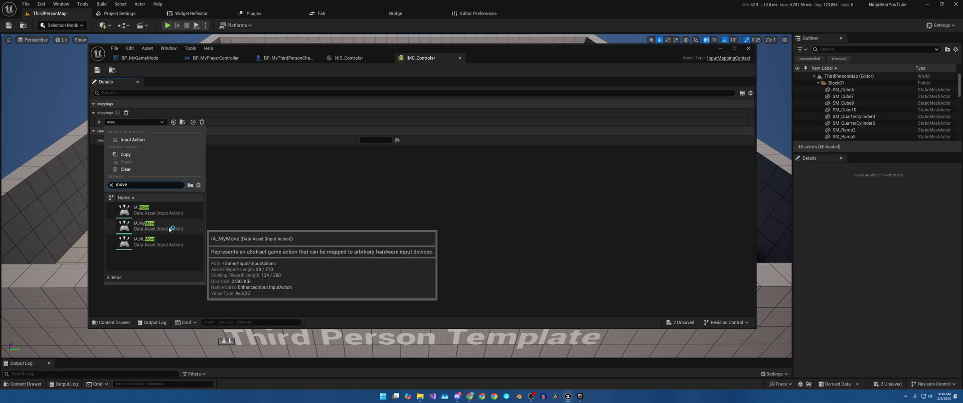
click(170, 229)
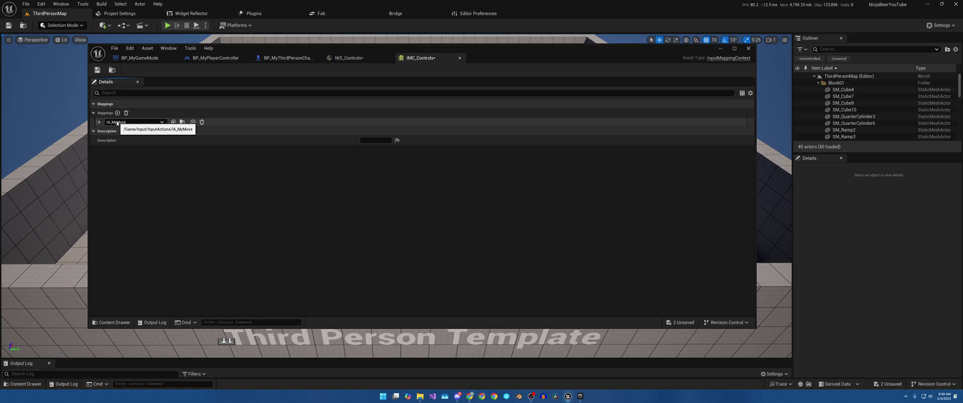
click(99, 122)
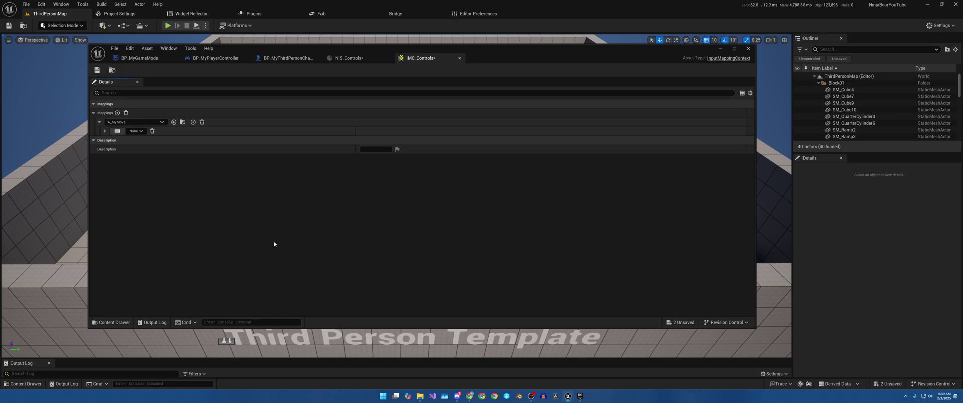
click(115, 323)
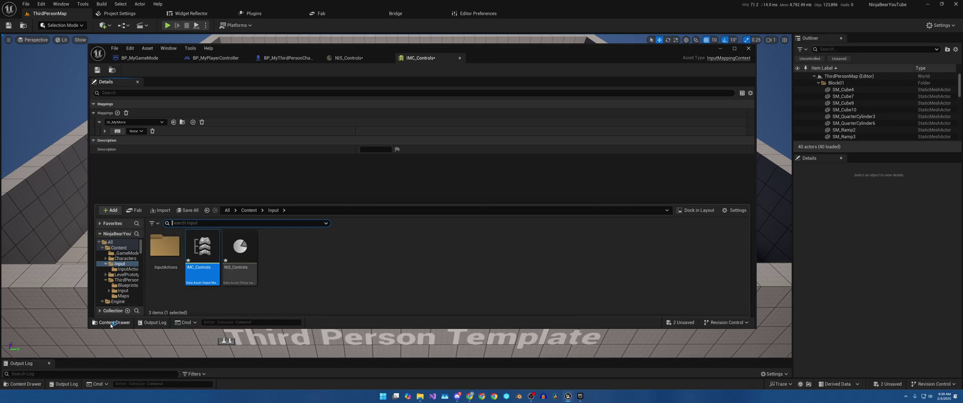
click(181, 350)
click(23, 384)
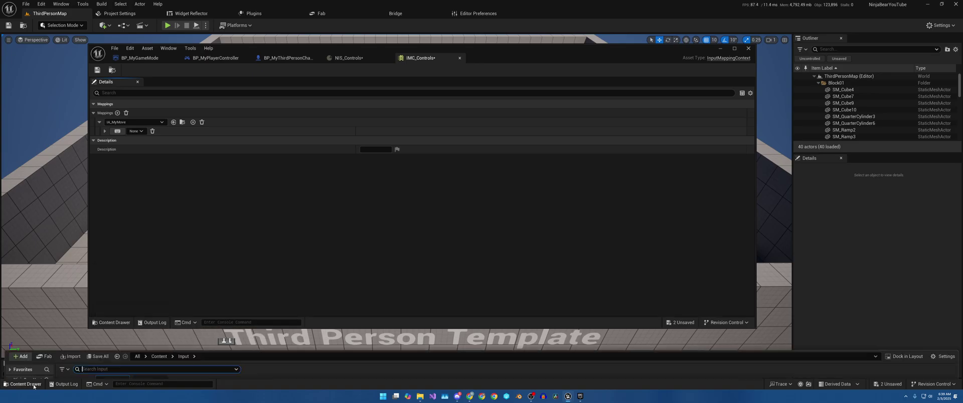
click(283, 207)
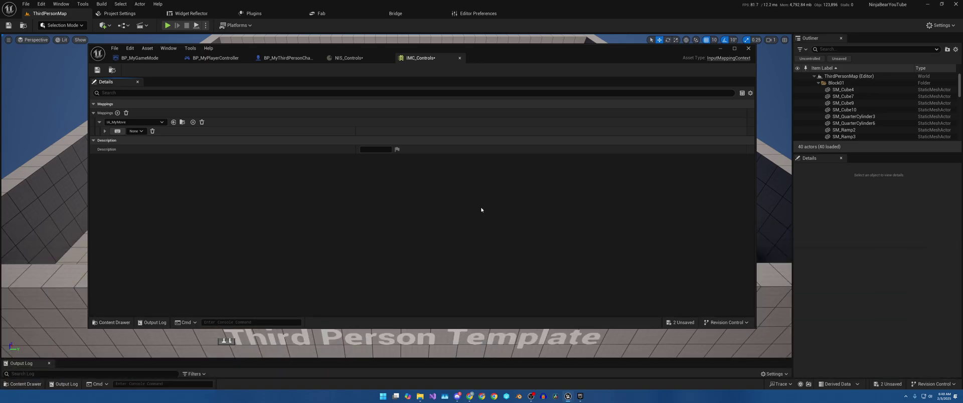
Add a fourth input handler to NIS_Controls and set its type to Character: Jump.
click(348, 57)
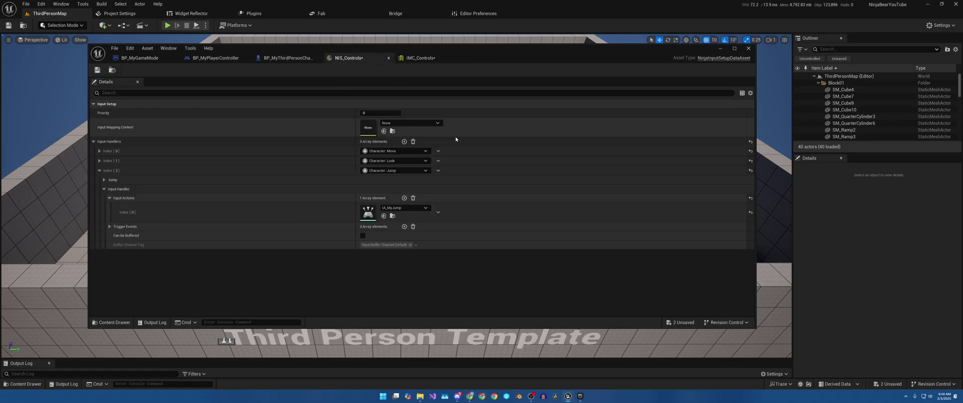
click(405, 142)
click(422, 254)
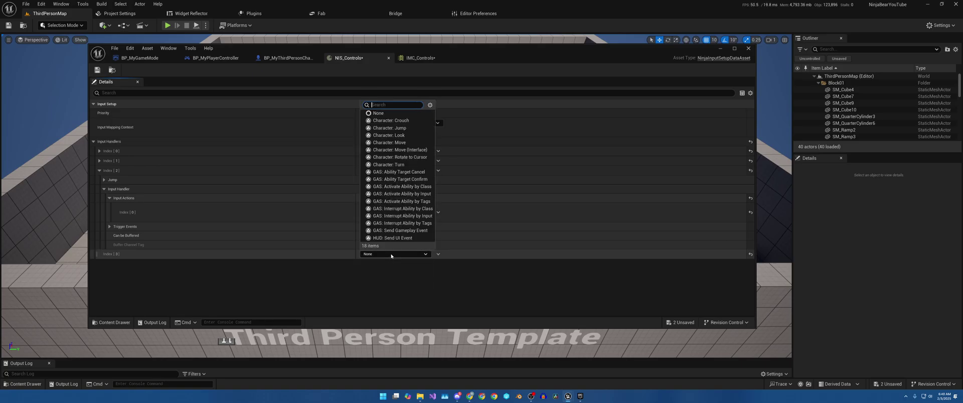
click(413, 128)
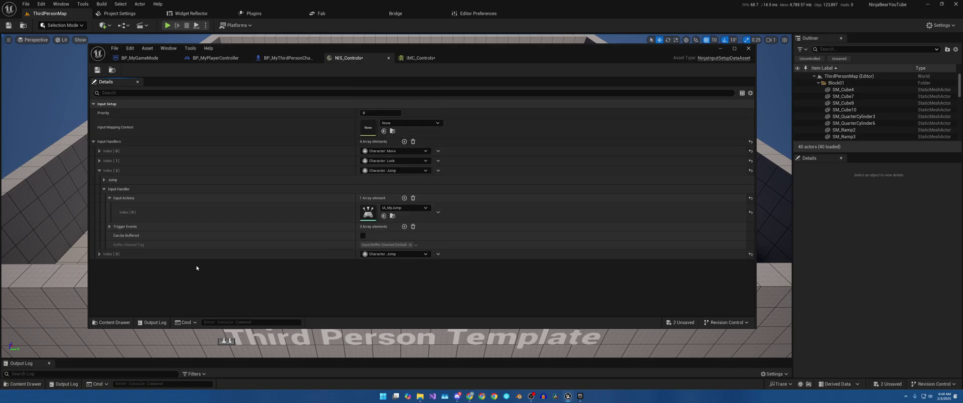
Locate the new handler's default input action IA_NI_Jump in the content browser and open the IMC_NinjaInput mapping context.
click(100, 254)
click(104, 273)
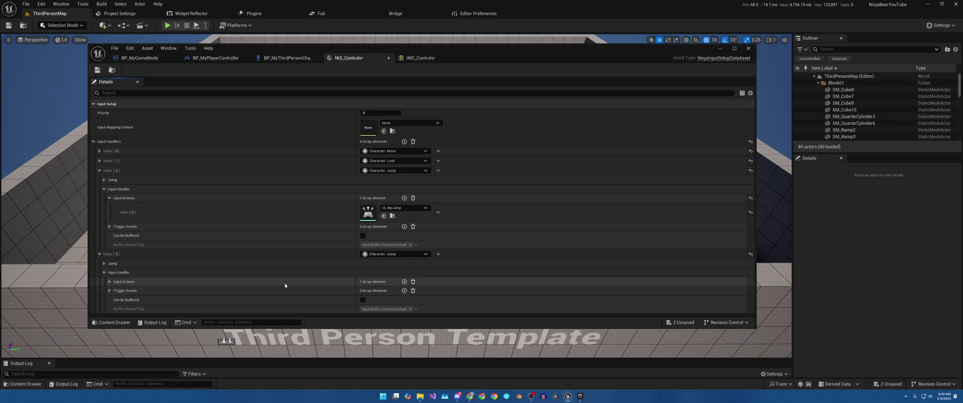
click(109, 282)
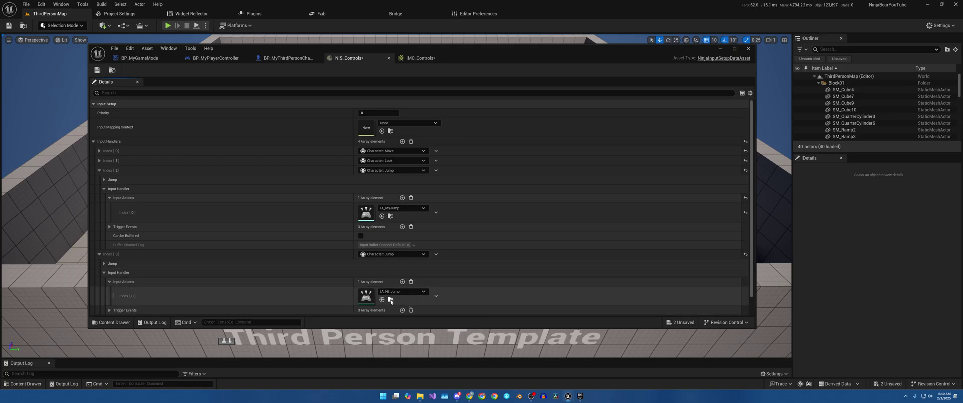
click(391, 301)
double_click(427, 256)
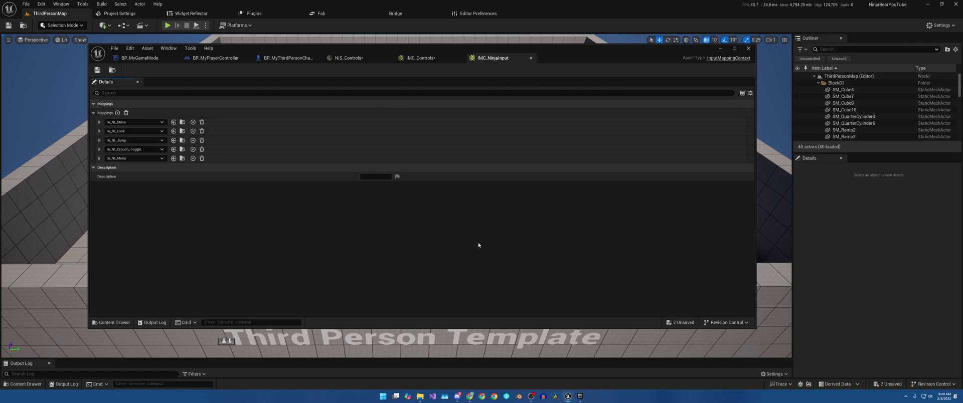
Delete the extra Character: Jump handler at the end of the NIS_Controls input handlers.
click(371, 59)
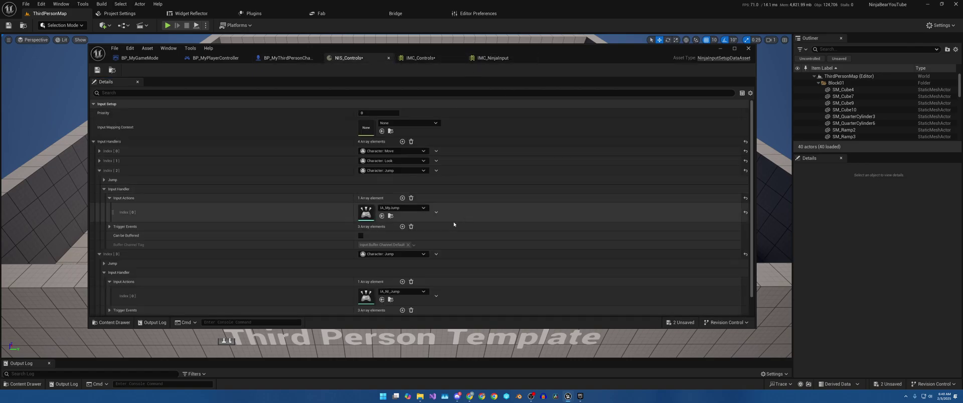
click(98, 170)
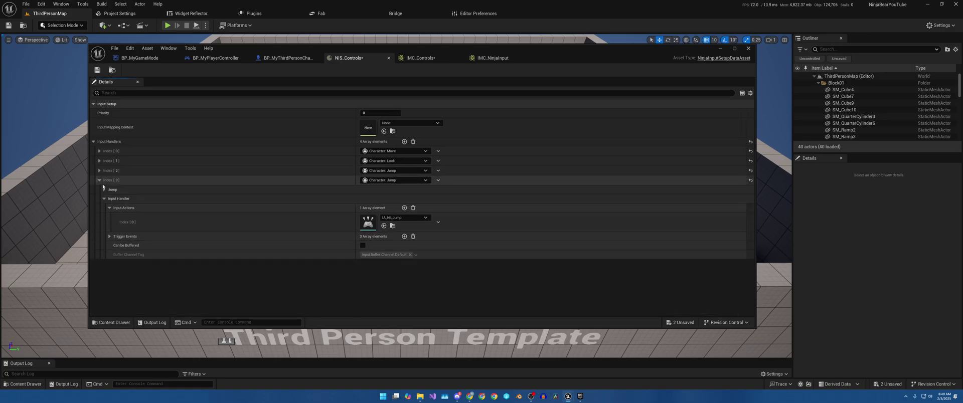
click(438, 181)
click(450, 199)
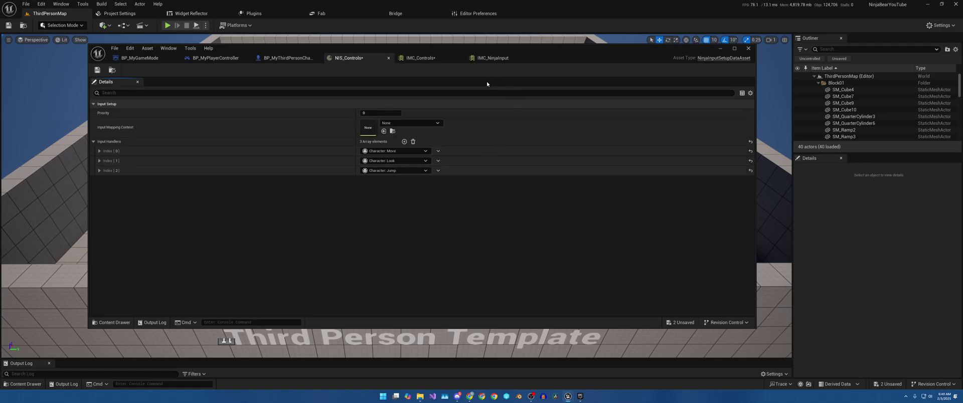
Examine the modifiers of the W key binding under IA_NI_Move in IMC_NinjaInput.
click(493, 58)
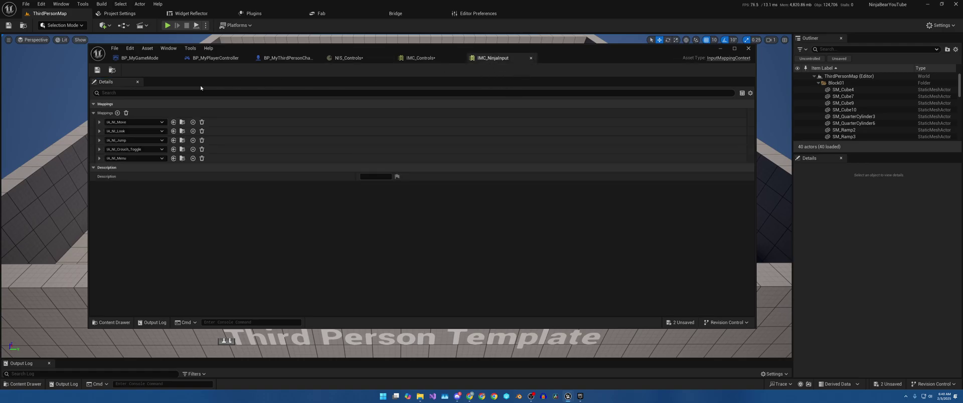
click(99, 123)
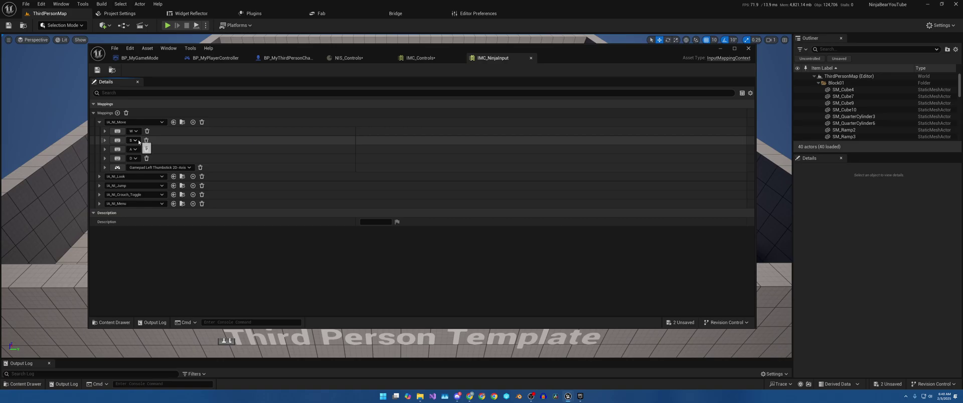
click(105, 131)
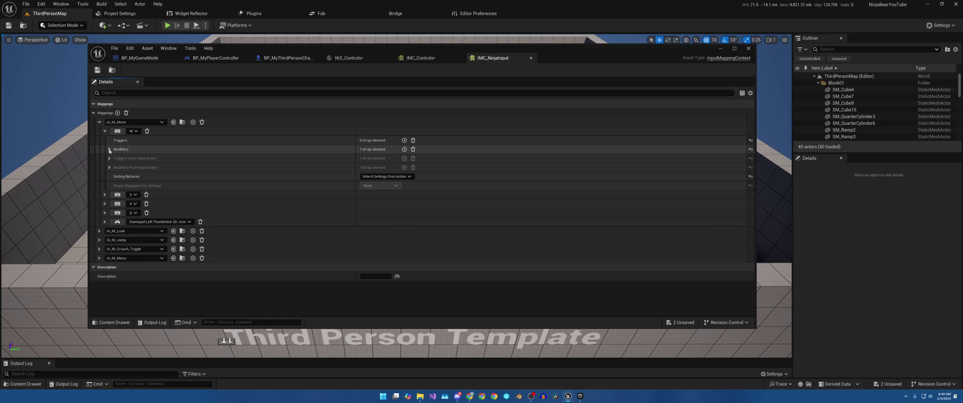
click(109, 149)
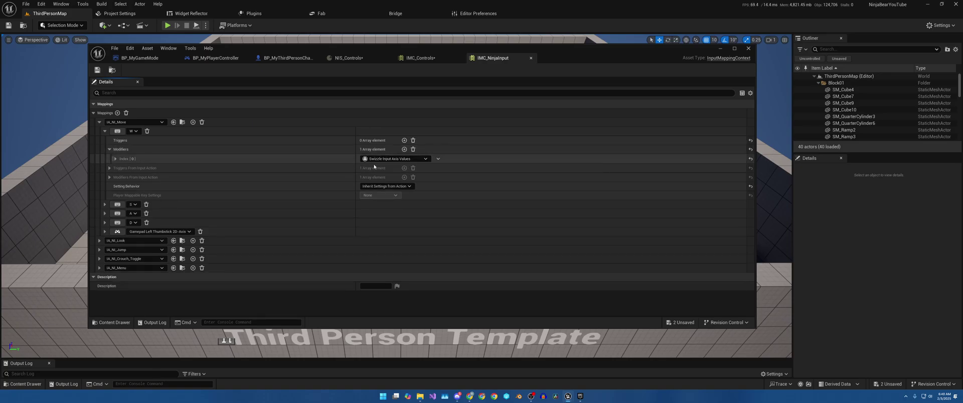
click(115, 158)
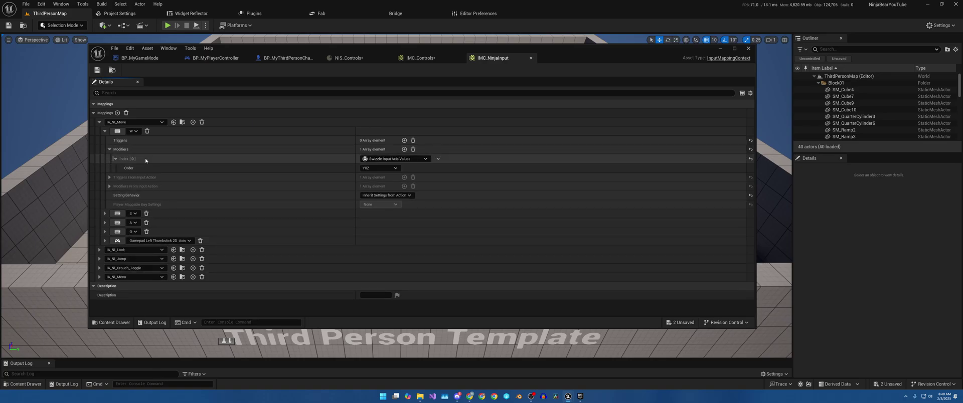
Detach IMC_NinjaInput into its own window, enlarge it, and narrow the IMC_Controls window so both sit side by side.
drag(494, 58, 617, 81)
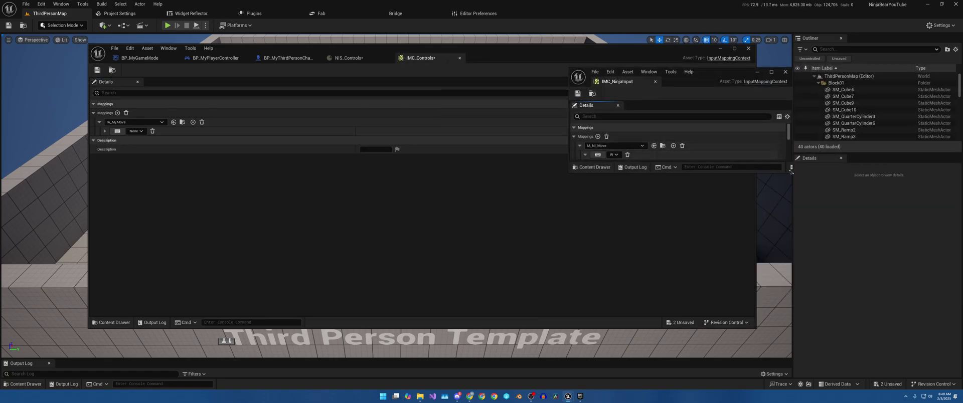
drag(792, 171, 895, 332)
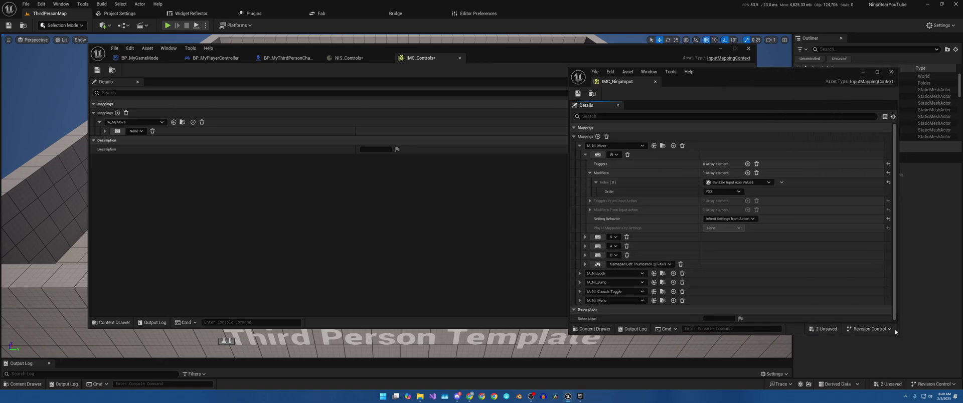
click(552, 59)
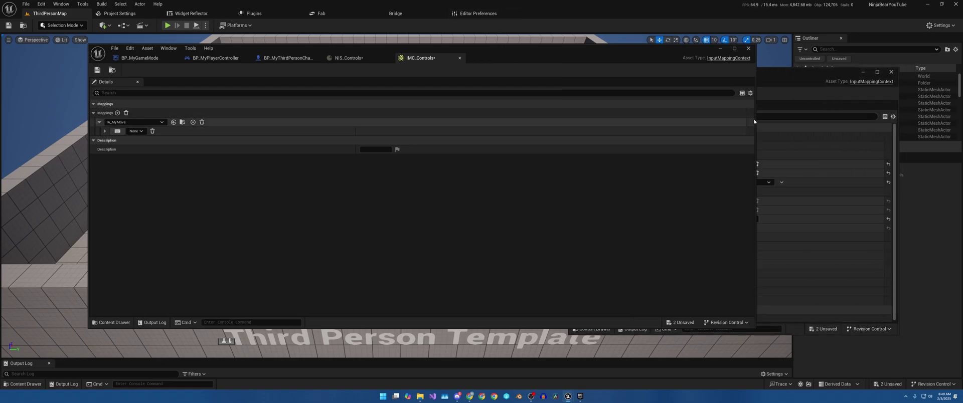
drag(757, 120, 548, 121)
Bind IA_MyMove to the W key in IMC_Controls and add a Swizzle Input Axis Values modifier to it.
click(118, 131)
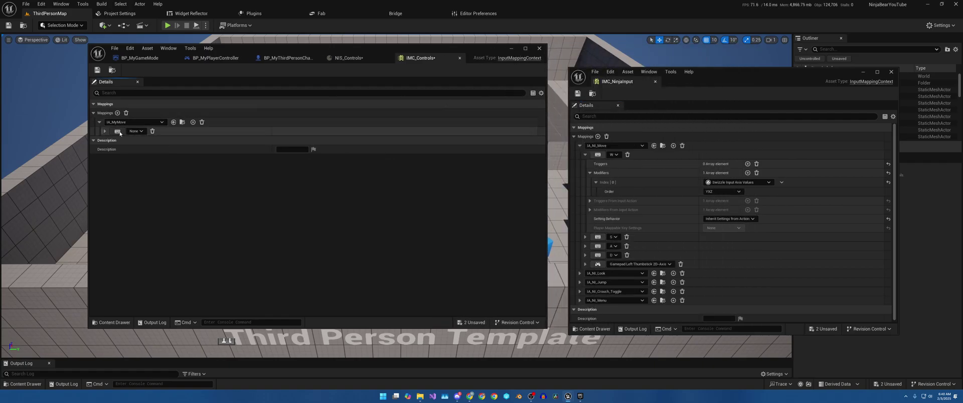
key(w)
click(105, 131)
click(320, 149)
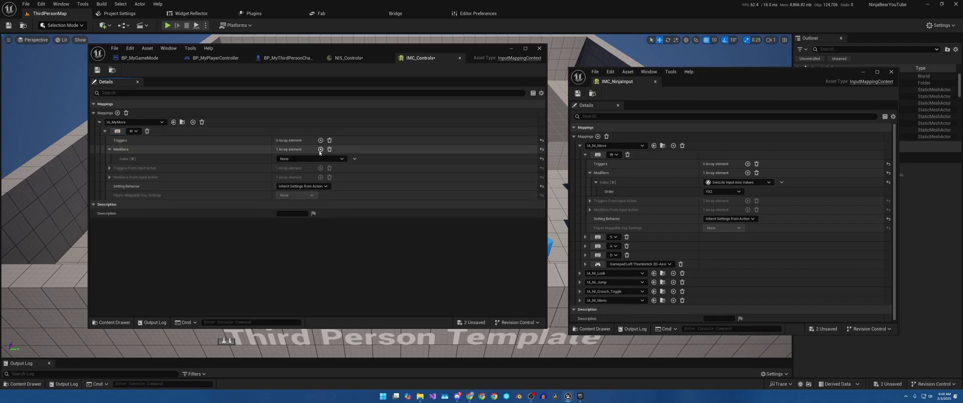
click(294, 159)
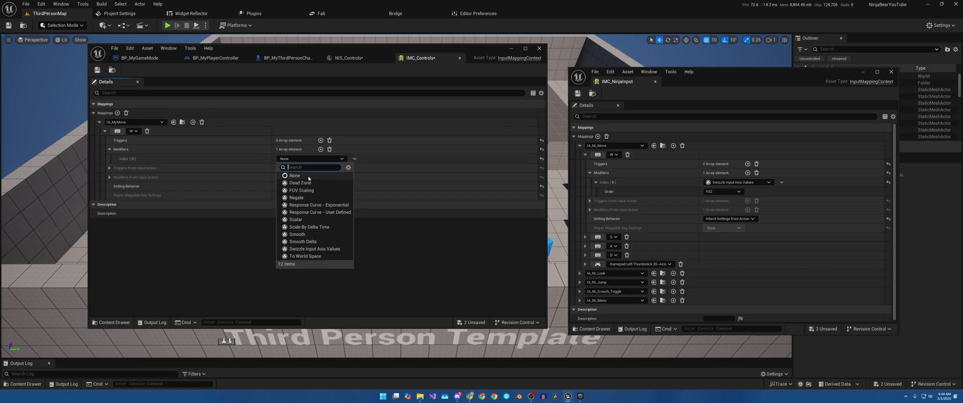
click(314, 249)
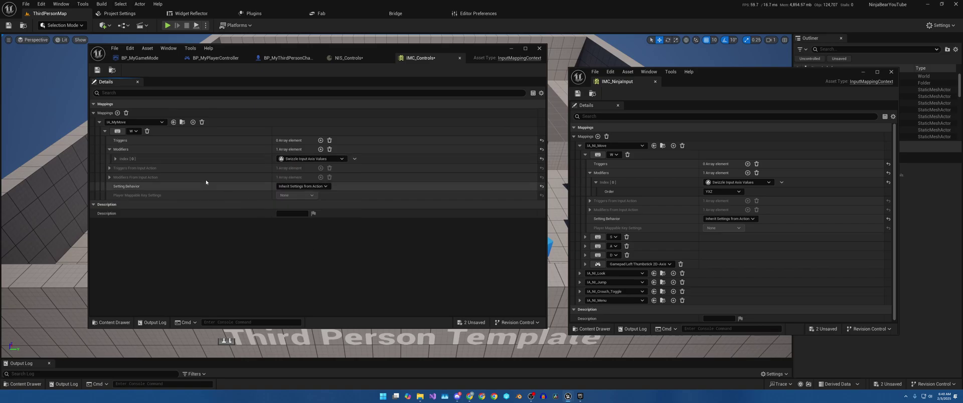
click(116, 158)
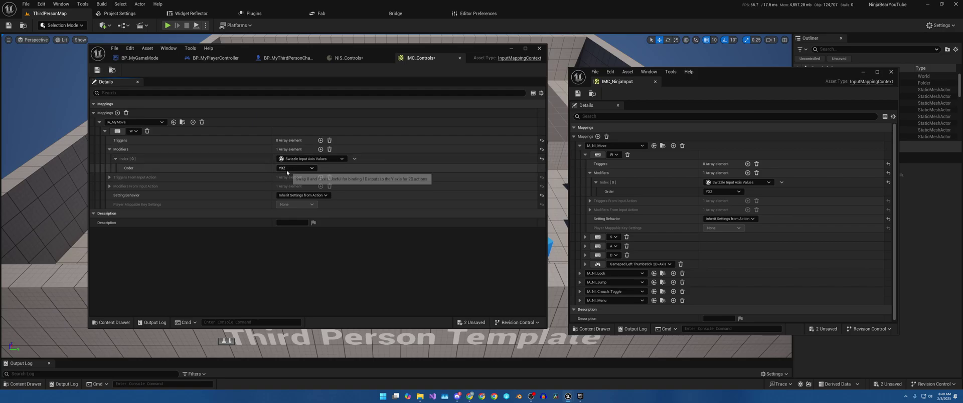
click(105, 131)
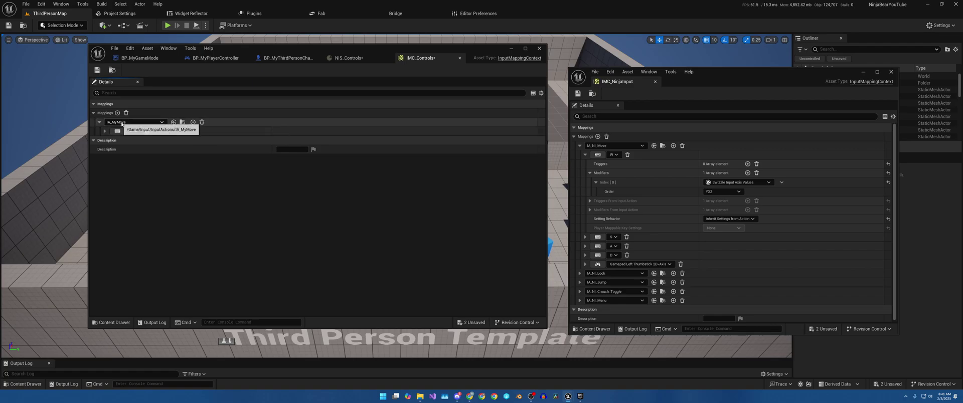
Add a second key binding to IA_MyMove in IMC_Controls and assign the S key.
click(192, 122)
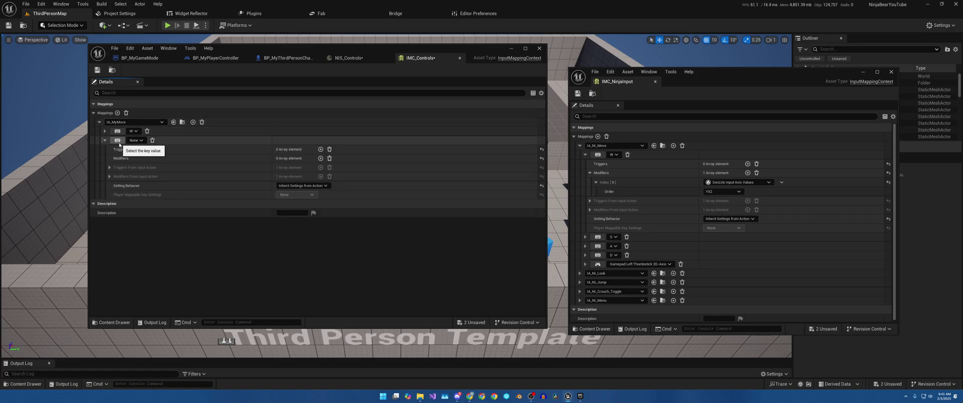
click(118, 141)
key(s)
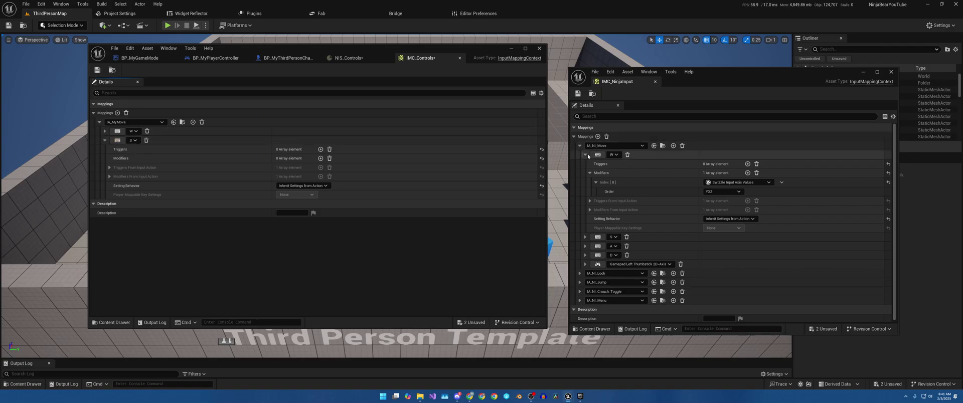
Examine the modifiers of the S key binding under IA_NI_Move in IMC_NinjaInput, including their settings.
click(586, 154)
click(585, 163)
click(590, 181)
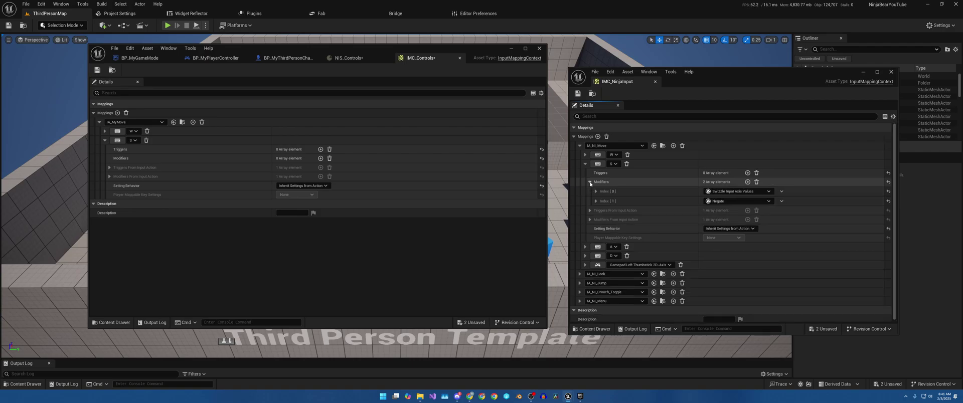
click(595, 191)
click(596, 210)
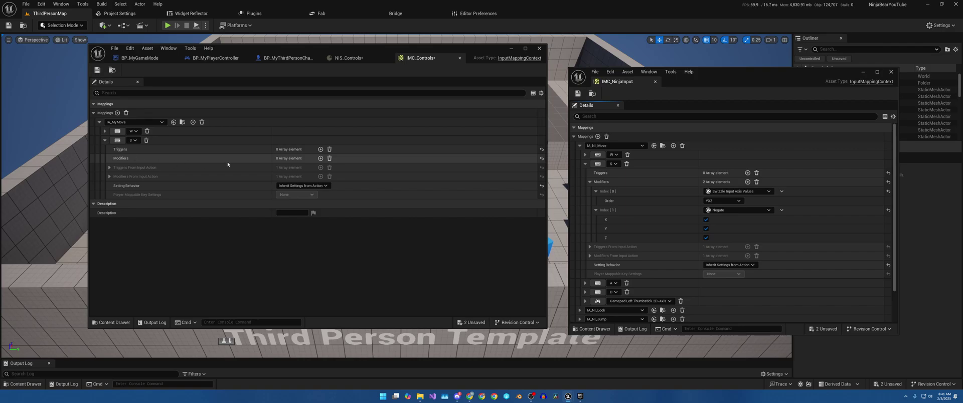
Add two modifiers to the S key binding of IA_MyMove in IMC_Controls: Swizzle Input Axis Values, then Negate.
click(321, 158)
click(321, 159)
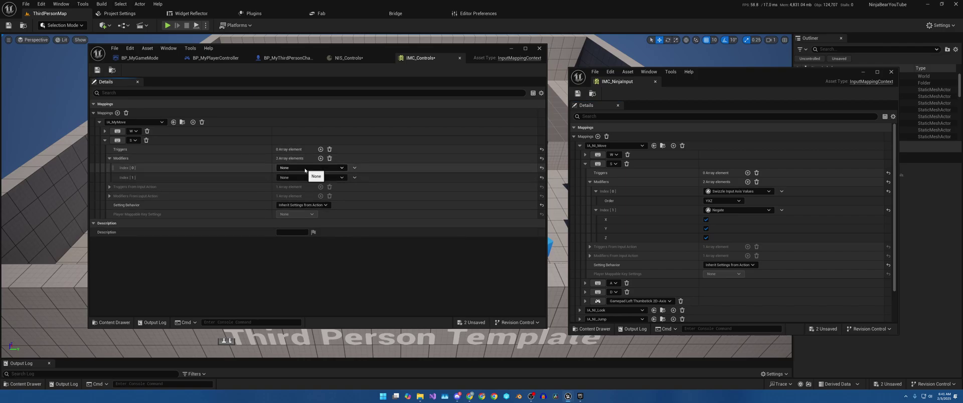
click(305, 169)
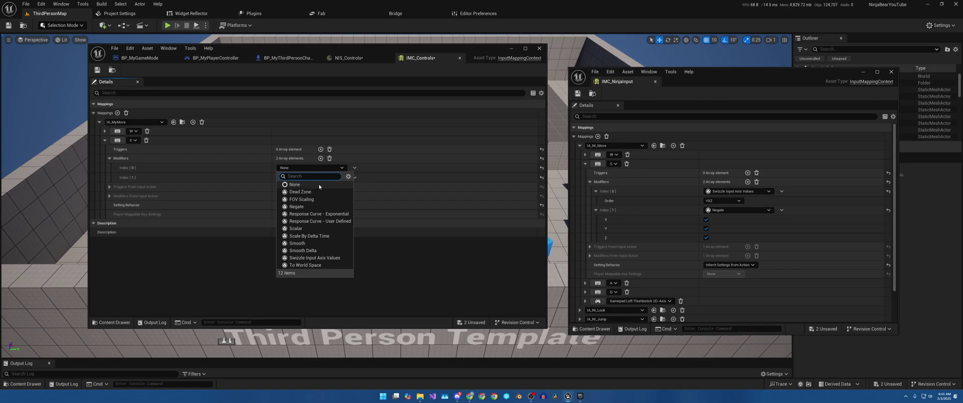
click(313, 257)
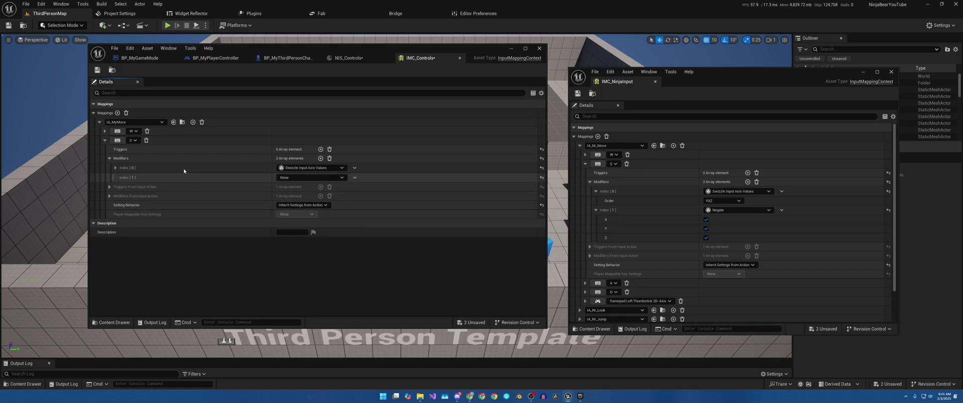
click(115, 168)
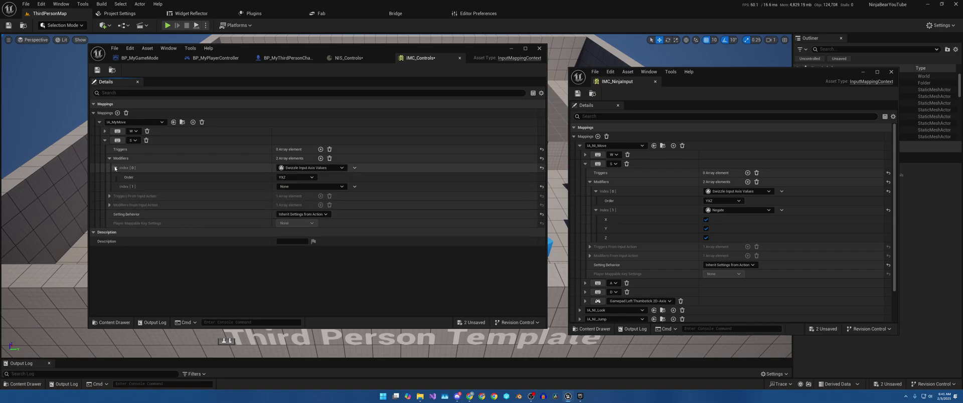
click(295, 189)
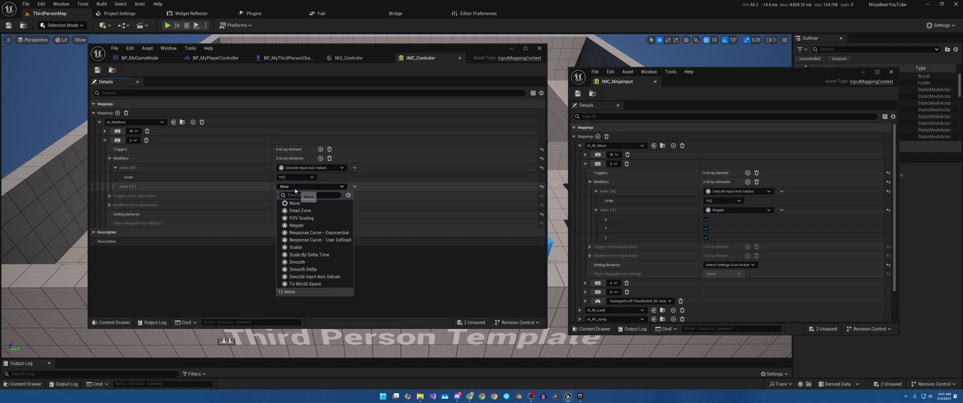
click(297, 225)
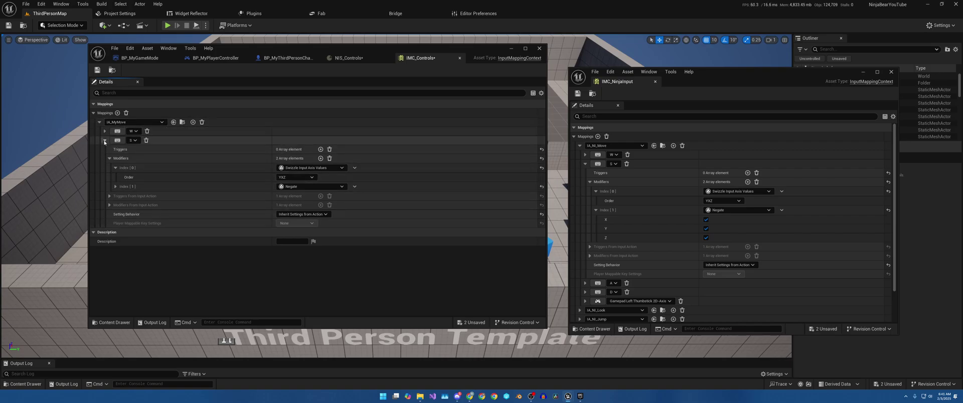
click(104, 140)
Add an A key binding to IA_MyMove in IMC_Controls and give it a Negate modifier, matching IMC_NinjaInput.
click(193, 122)
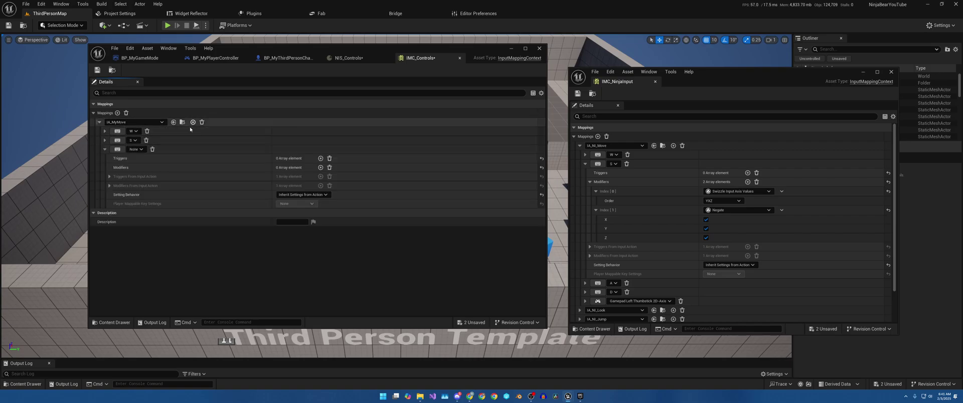
click(585, 164)
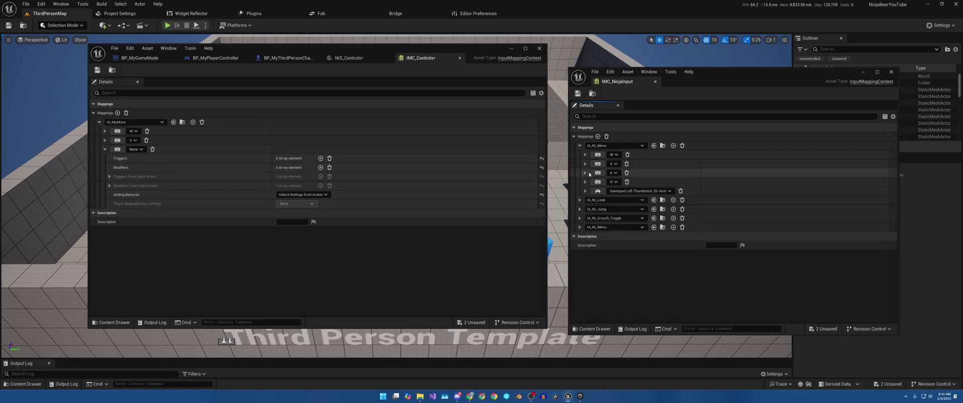
click(585, 173)
click(133, 149)
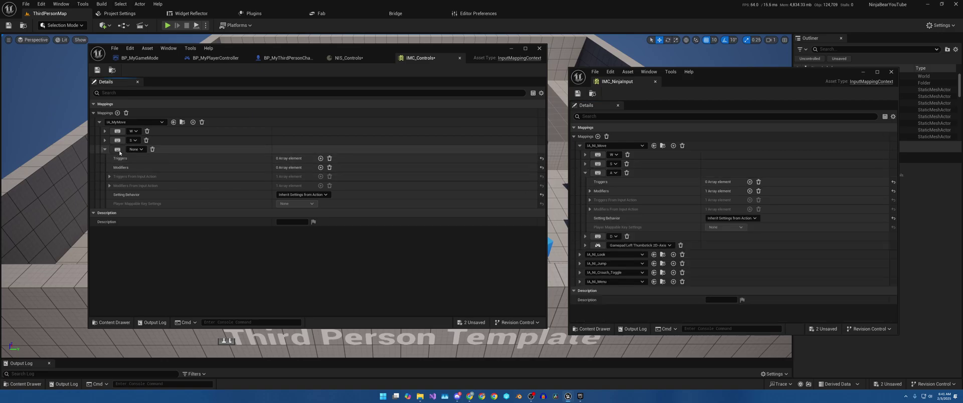
key(a)
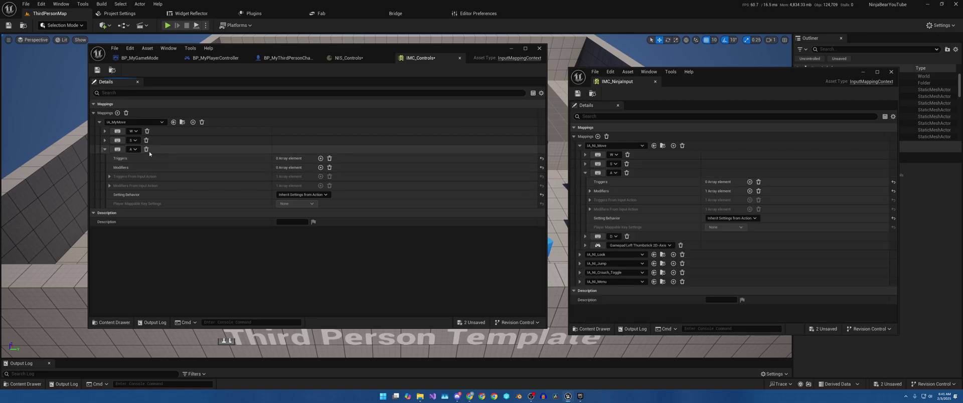
click(322, 167)
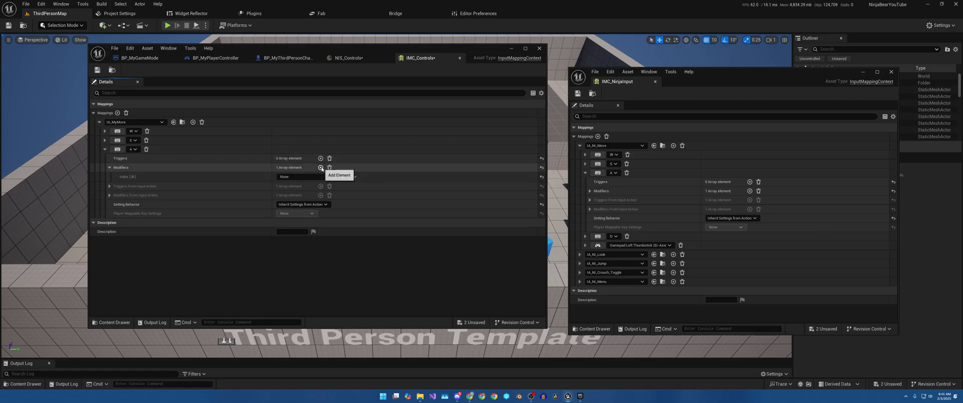
click(590, 192)
click(307, 177)
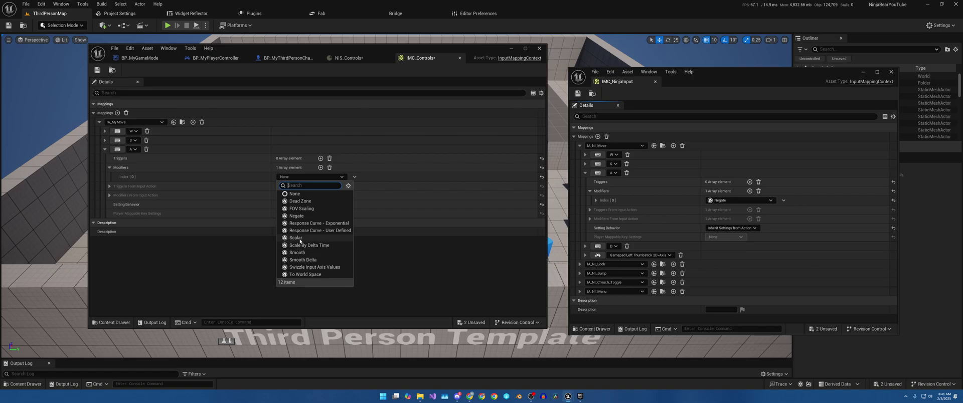
click(297, 216)
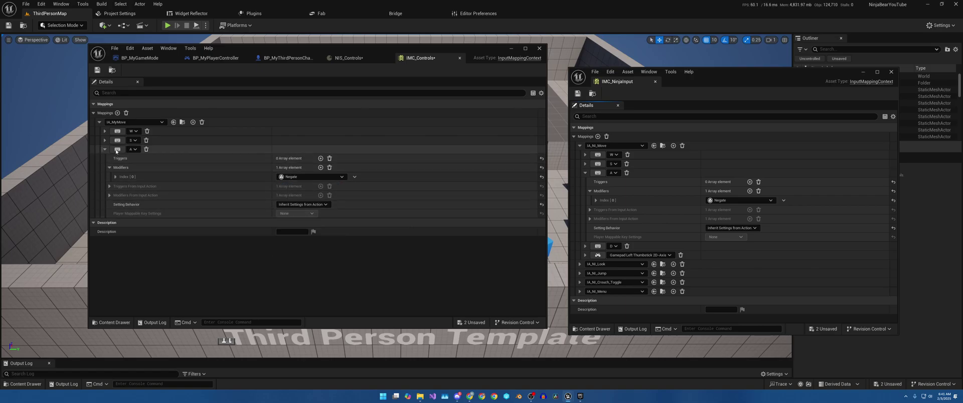
Add a D key binding without modifiers to IA_MyMove, matching IMC_NinjaInput, and save IMC_Controls.
click(193, 122)
click(118, 223)
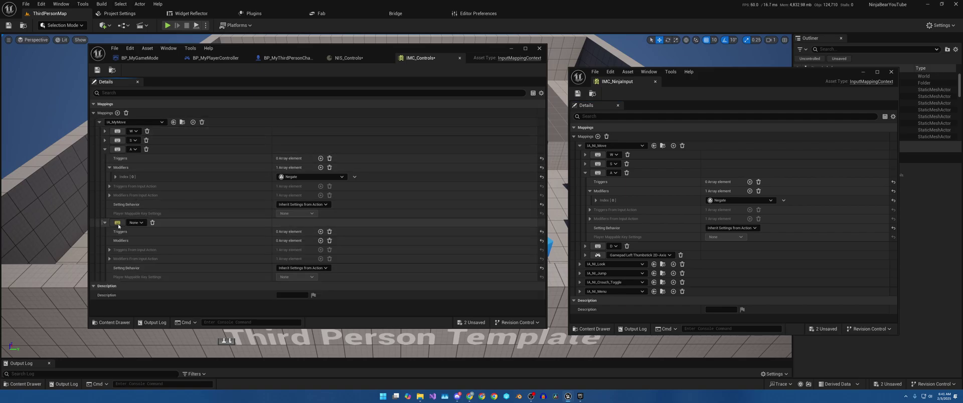
key(d)
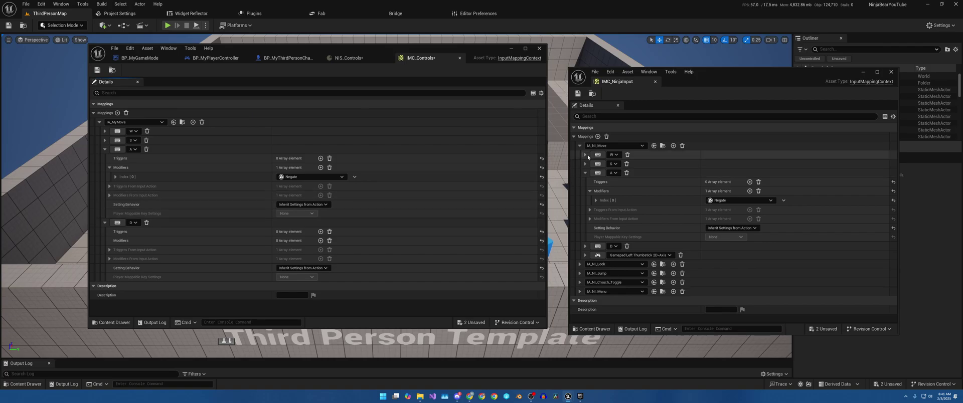
click(586, 173)
click(586, 182)
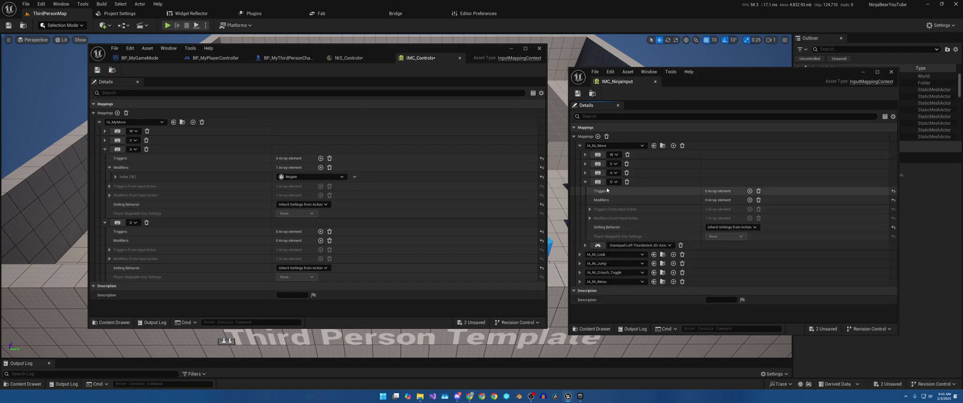
click(97, 70)
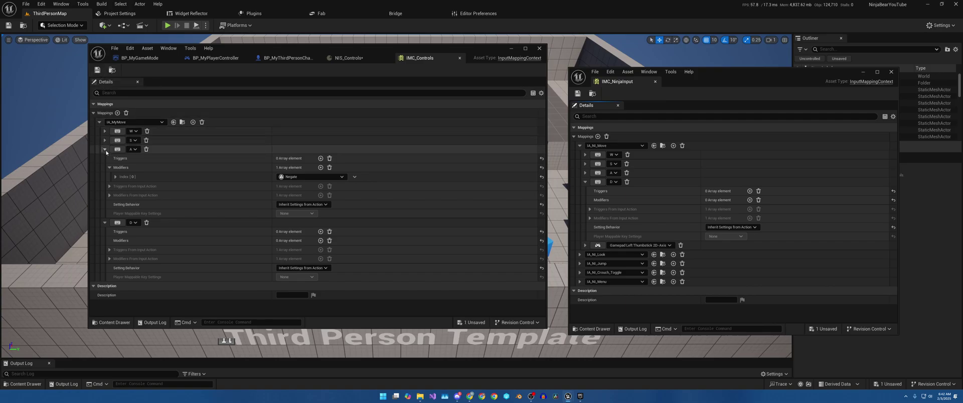
click(105, 149)
click(100, 122)
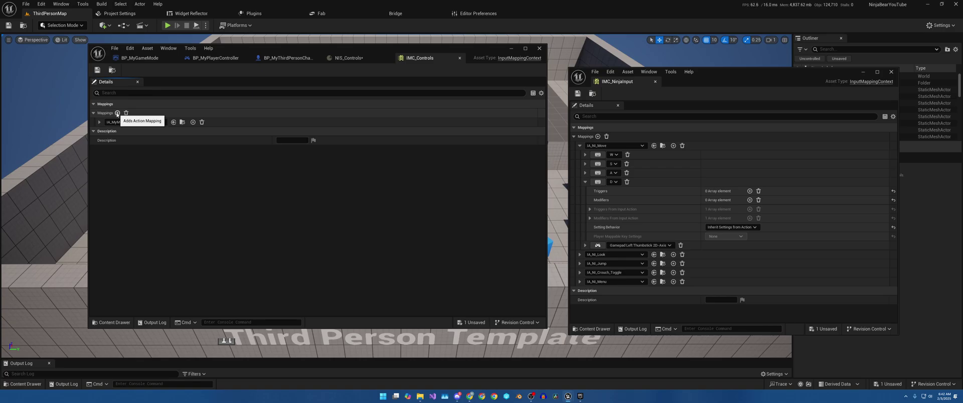
Check the look and jump bindings in IMC_NinjaInput and add a mapping for the IA_MyLook action to IMC_Controls.
click(581, 146)
click(580, 155)
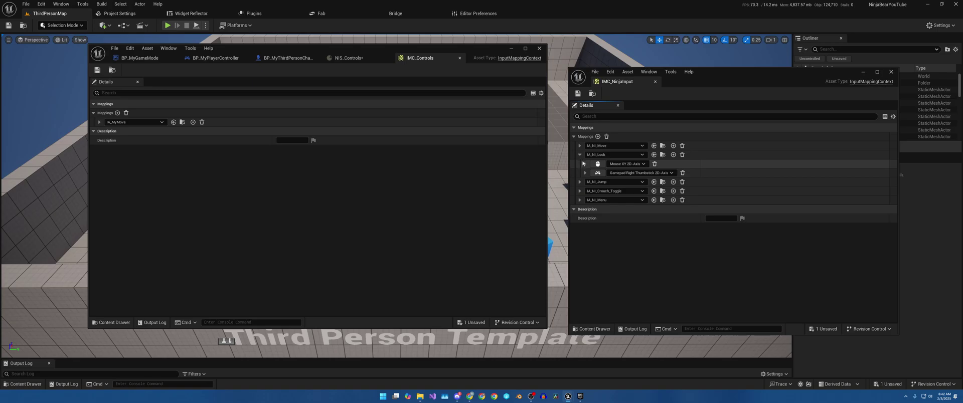
click(580, 182)
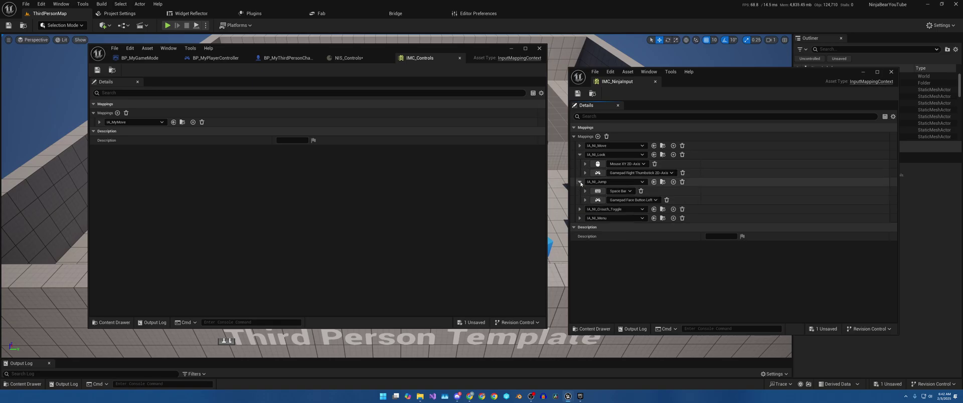
click(586, 164)
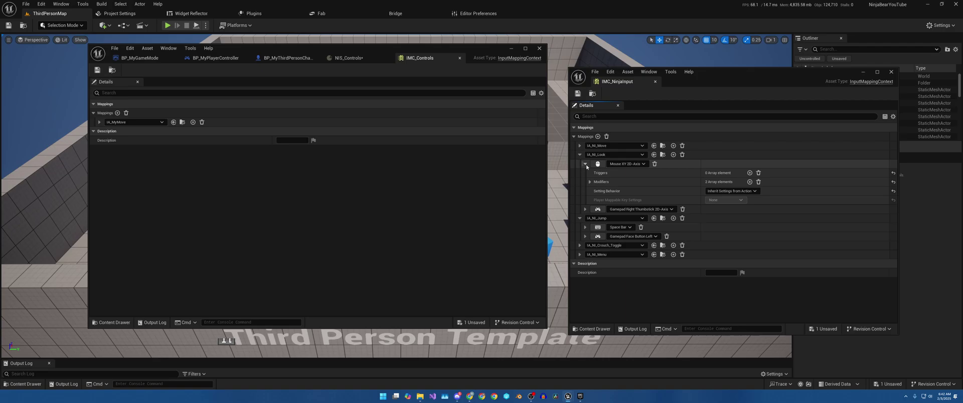
click(586, 164)
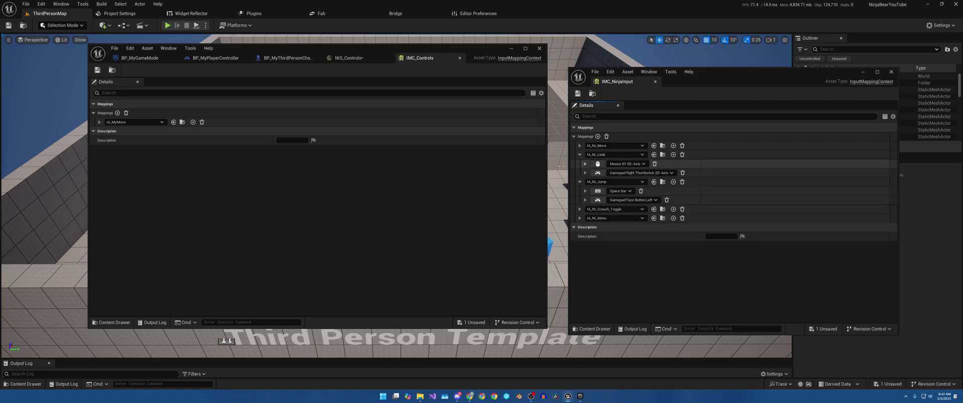
click(116, 113)
click(100, 124)
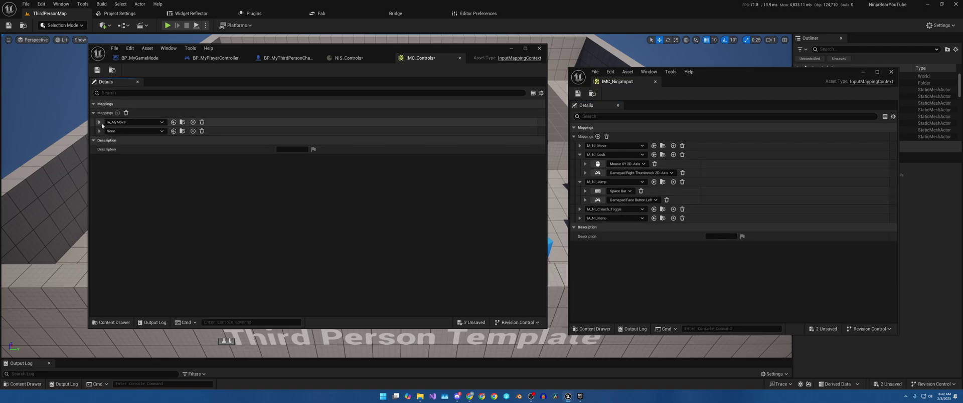
click(132, 131)
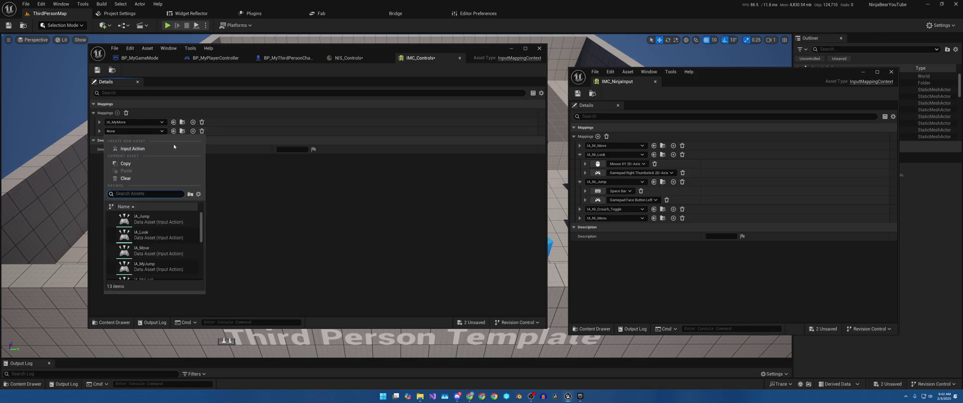
text(look)
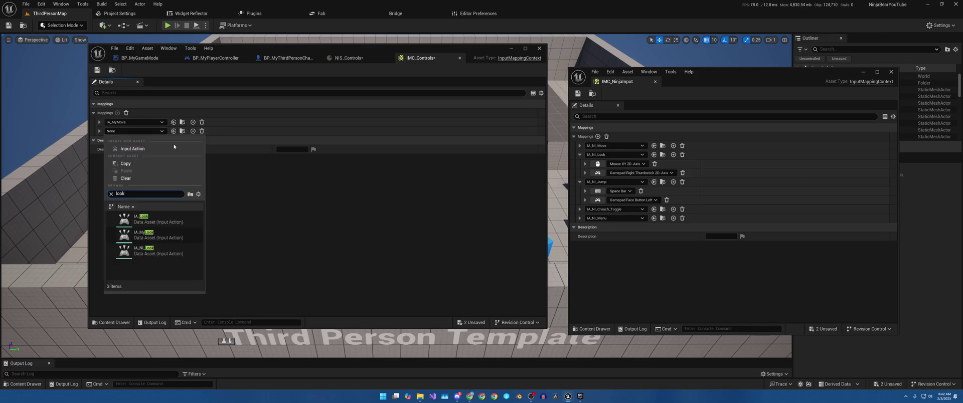
click(146, 234)
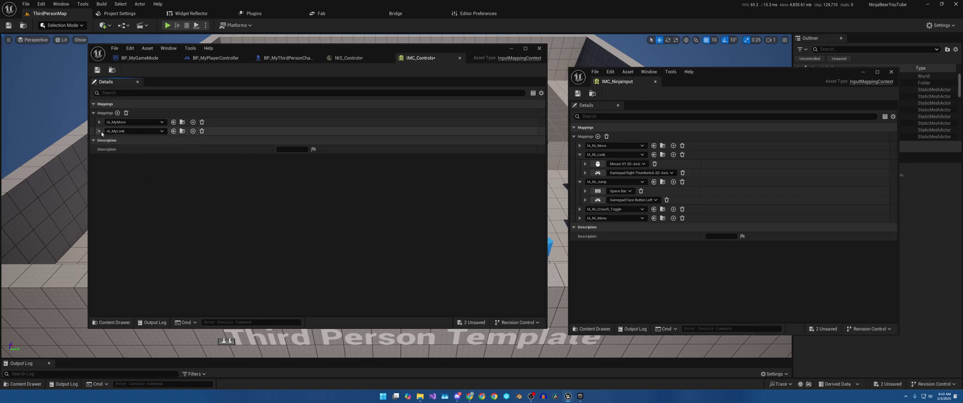
Bind the IA_MyLook mapping to Mouse XY 2D-Axis.
click(140, 141)
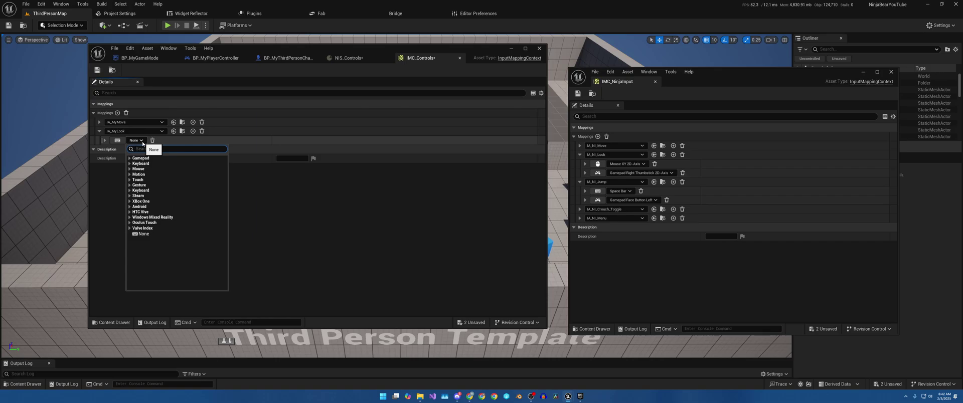
text(mouse xy 2)
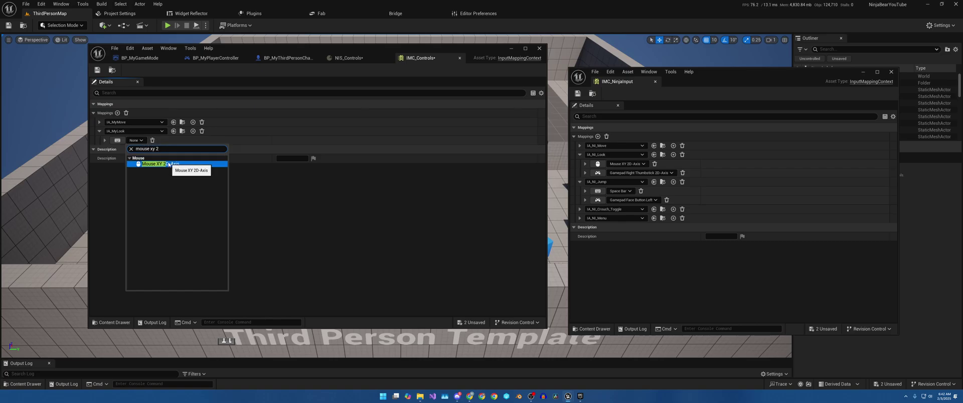
click(168, 163)
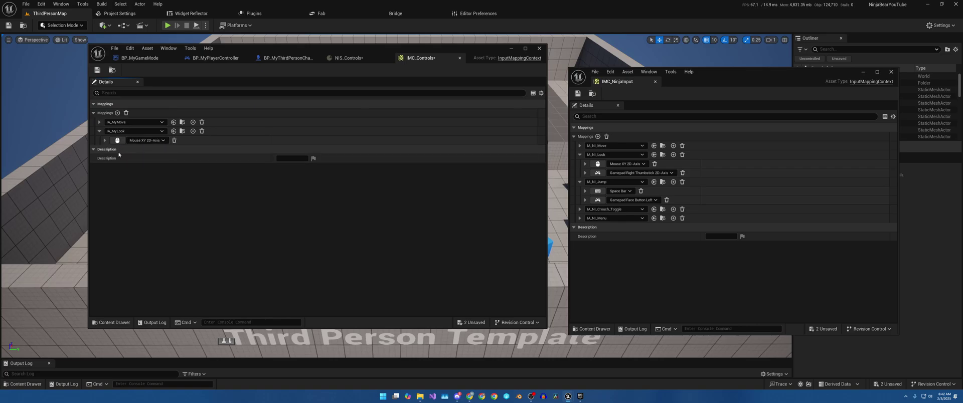
Add a mapping for the IA_MyJump action to IMC_Controls and bind it to the Space Bar.
click(118, 112)
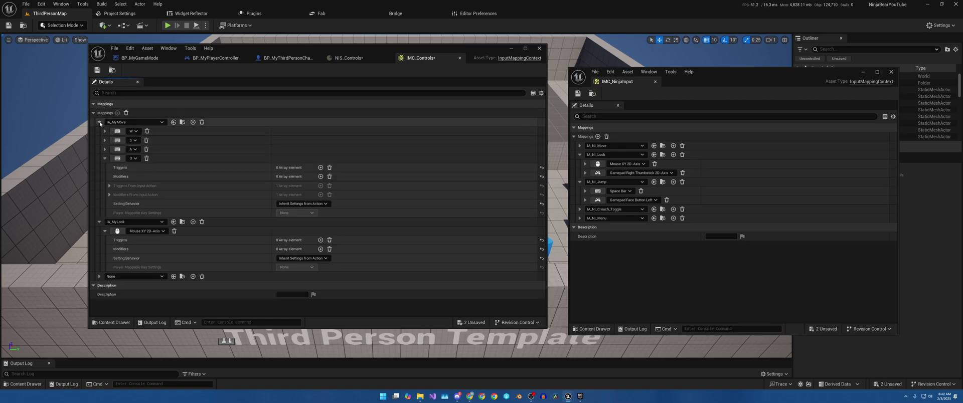
click(100, 123)
click(122, 141)
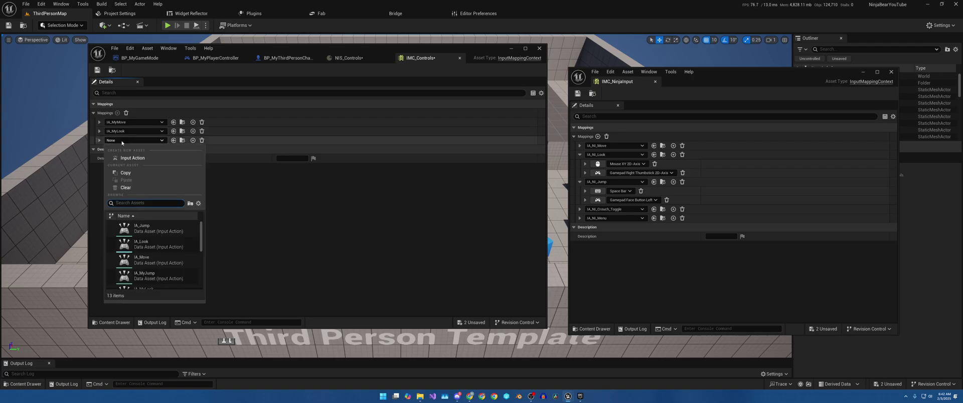
text(jump)
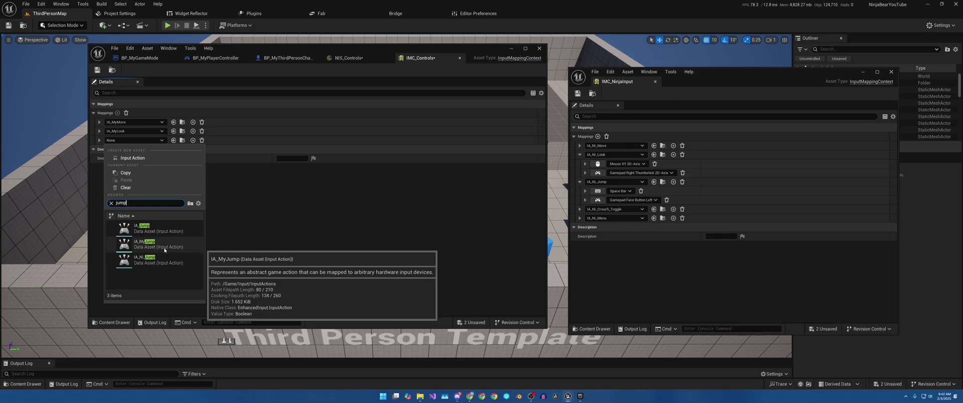
click(146, 244)
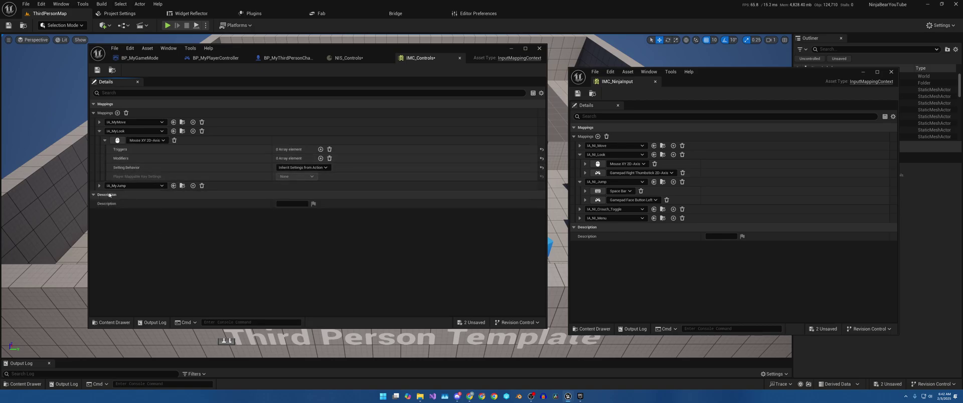
click(100, 186)
click(117, 194)
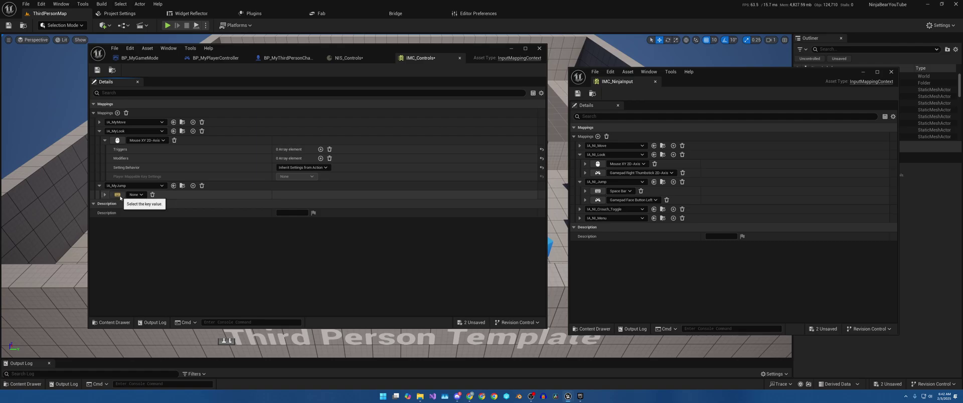
key(space)
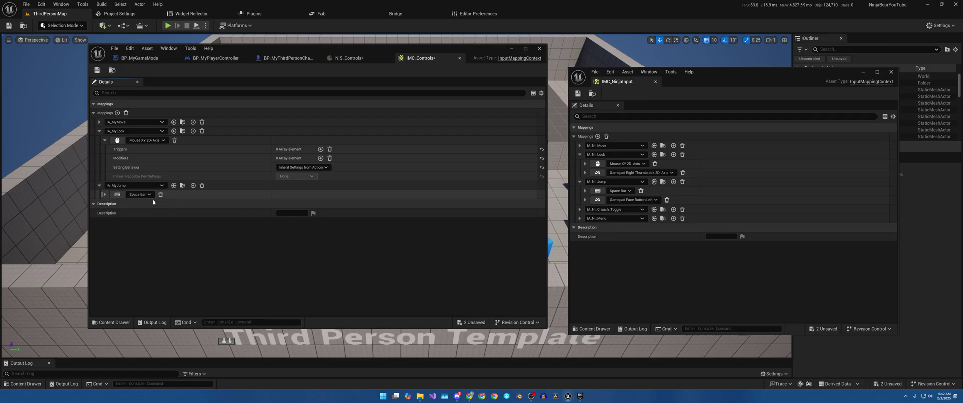
Save the IMC_Controls mapping context and close the IMC_NinjaInput reference asset.
click(97, 70)
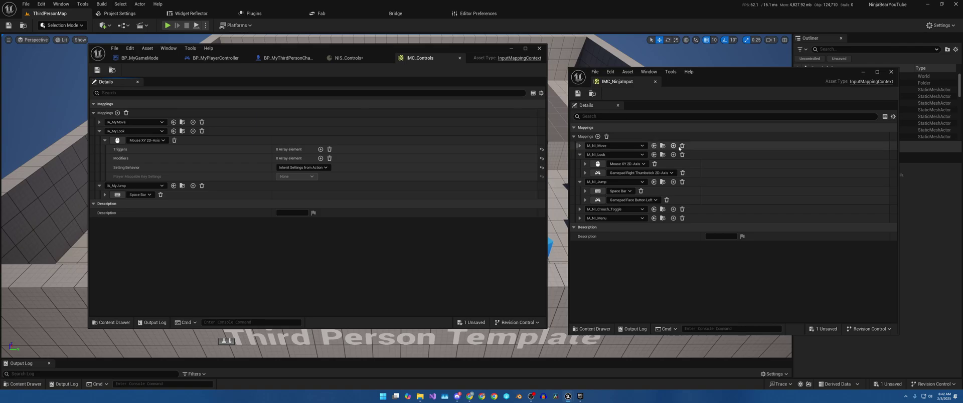
click(891, 72)
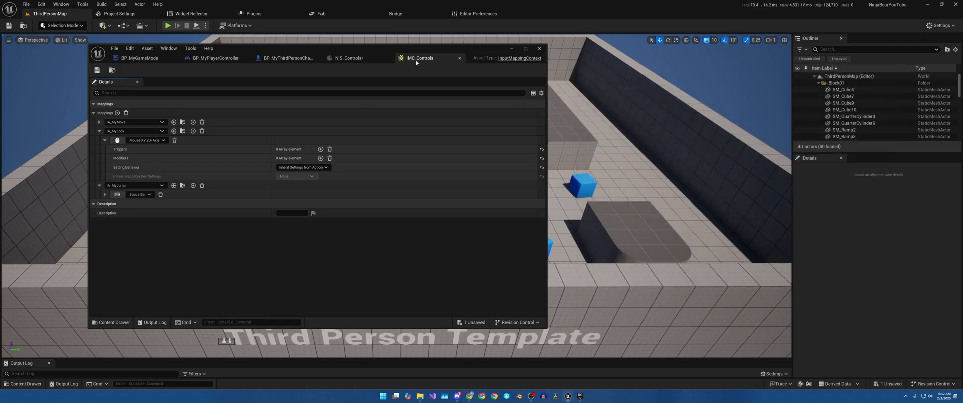
Set the Input Mapping Context of NIS_Controls to IMC_Controls and save the asset.
click(348, 59)
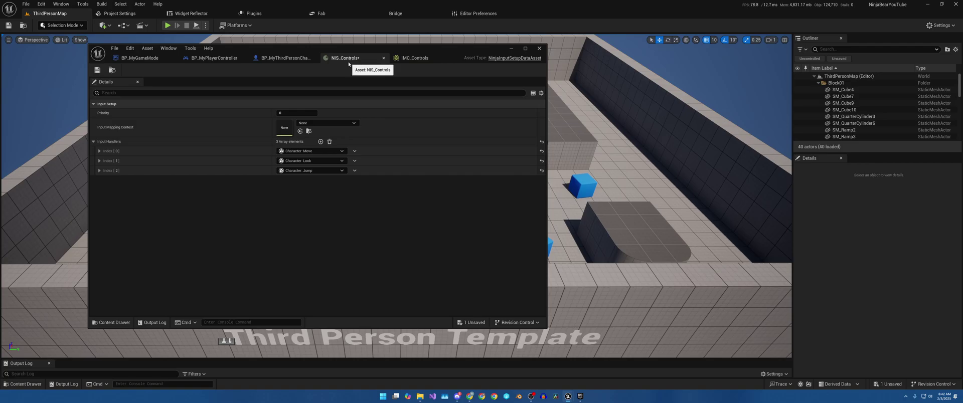
click(330, 124)
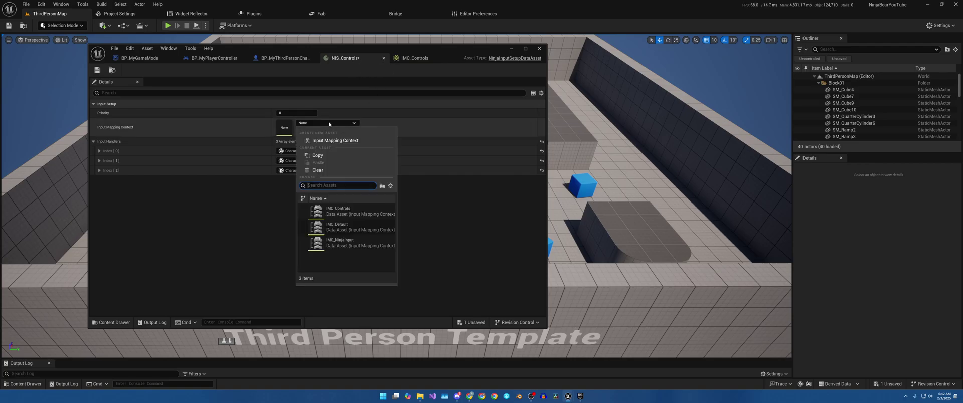
click(351, 212)
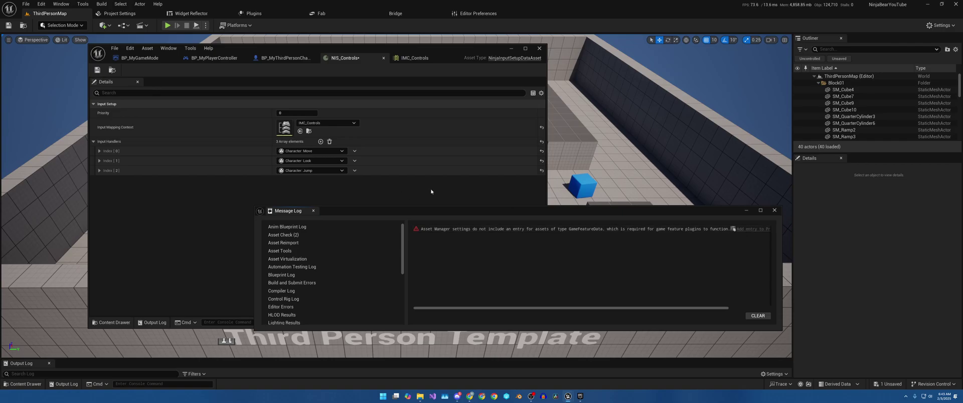
drag(480, 212, 256, 232)
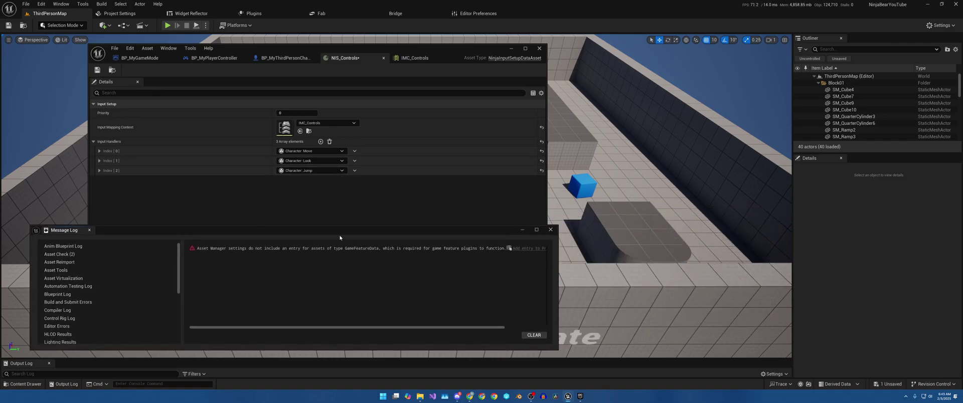
drag(341, 234, 742, 202)
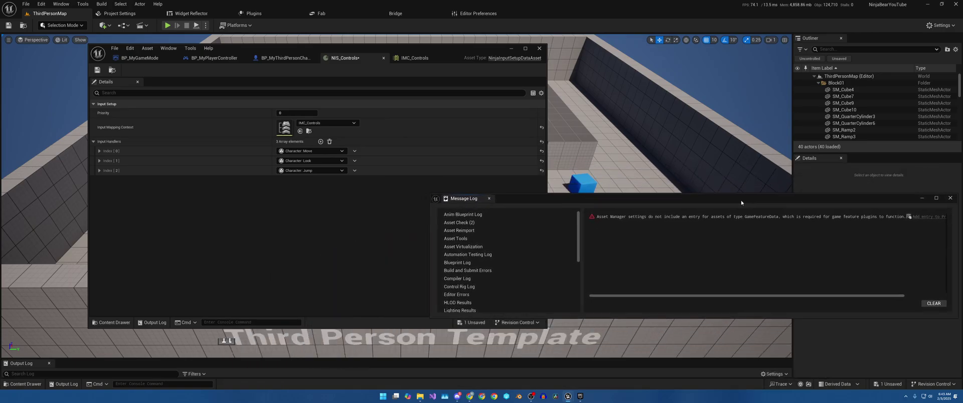
click(98, 70)
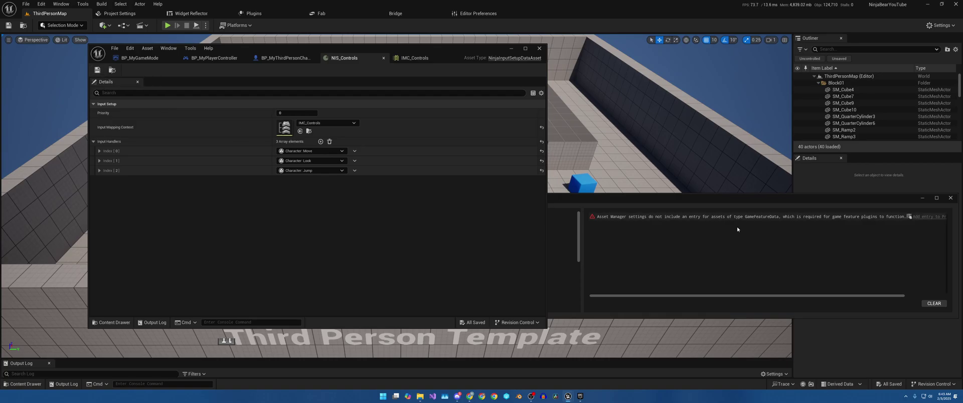
Display the Asset Check messages in the Message Log.
click(635, 203)
click(482, 223)
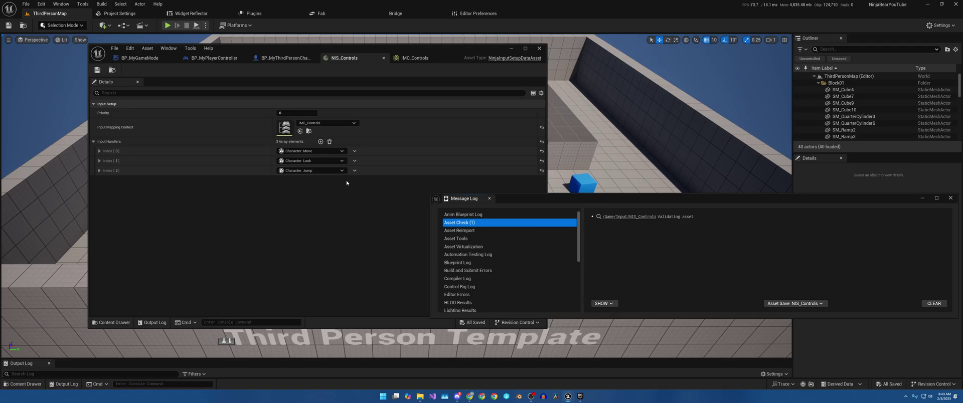
Test validation by deleting the Character: Jump handler from NIS_Controls and saving, and check the IA_MyJump mapping in IMC_Controls.
click(355, 171)
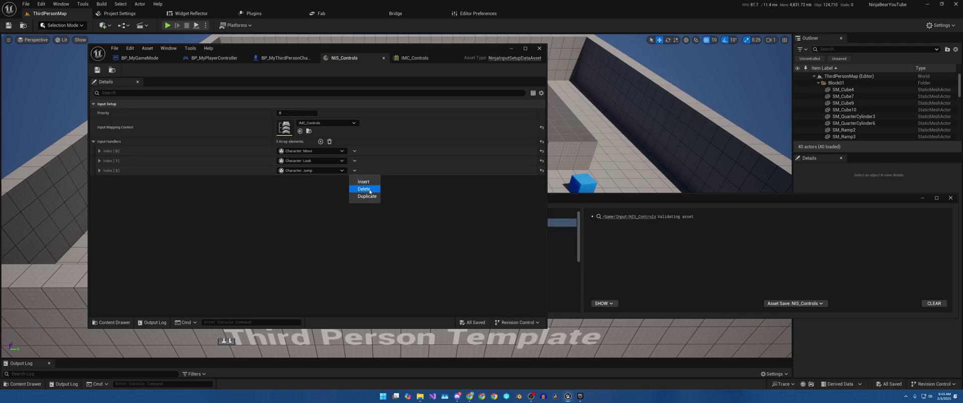
click(364, 189)
click(97, 69)
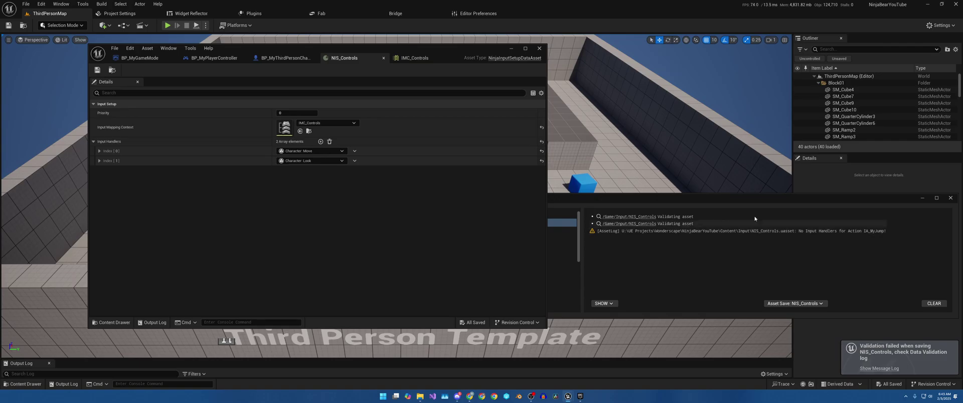
click(415, 57)
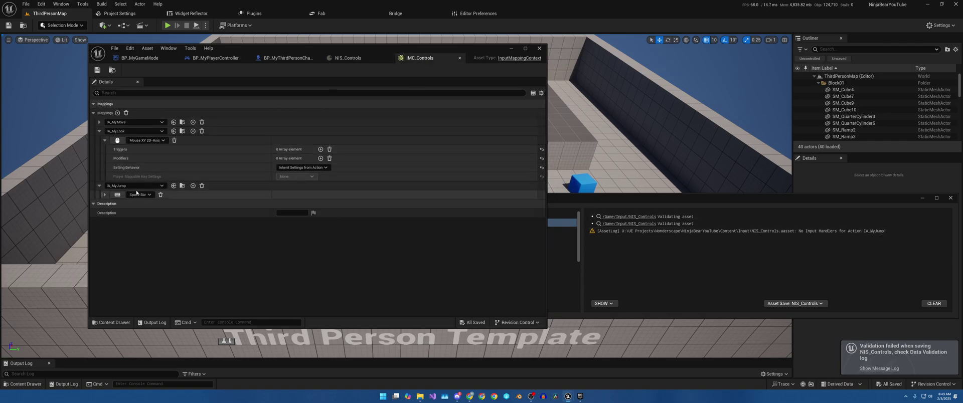
click(368, 58)
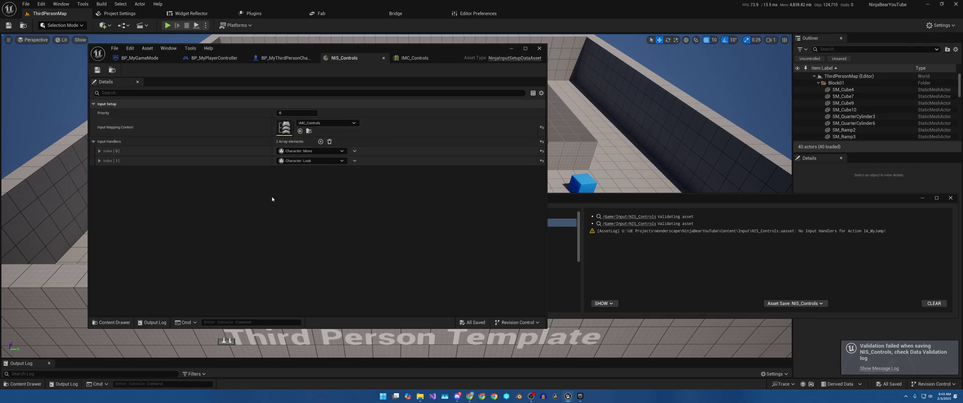
Undo the deletion of the Character: Jump handler in NIS_Controls and save the asset again.
key(ctrl+z)
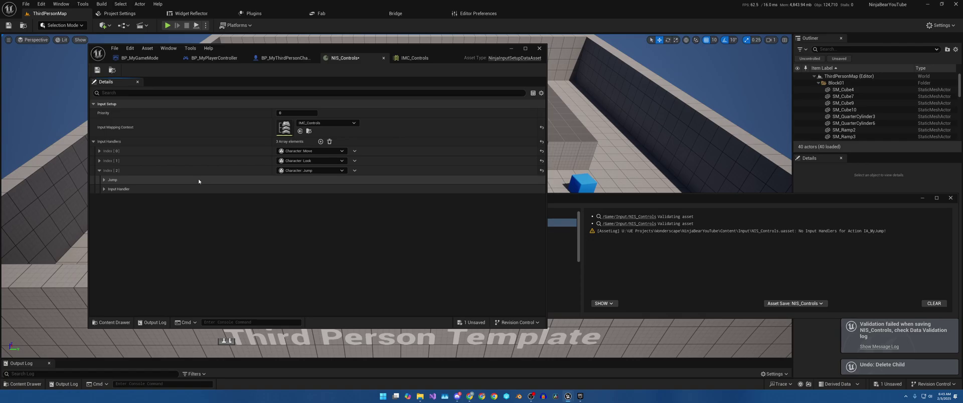
click(99, 171)
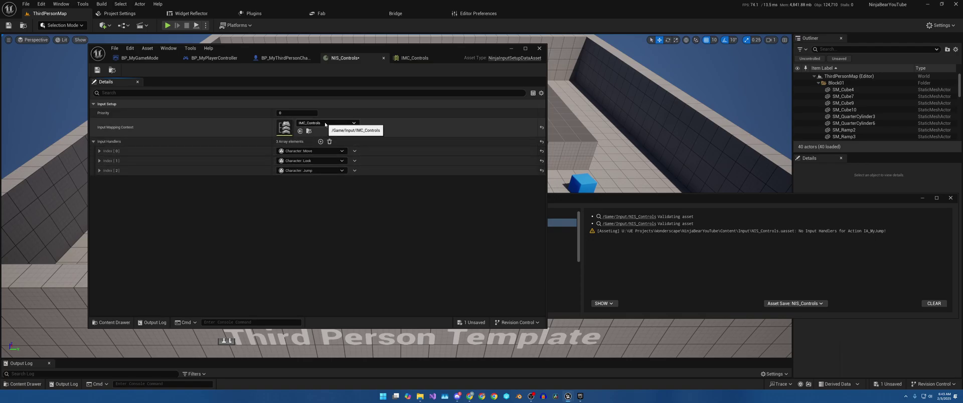
click(99, 74)
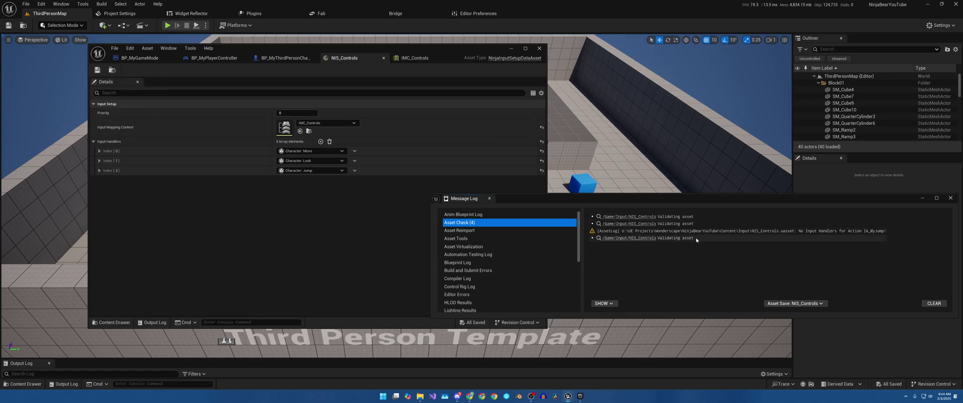
Clear the Asset Check messages and close the Message Log.
click(934, 303)
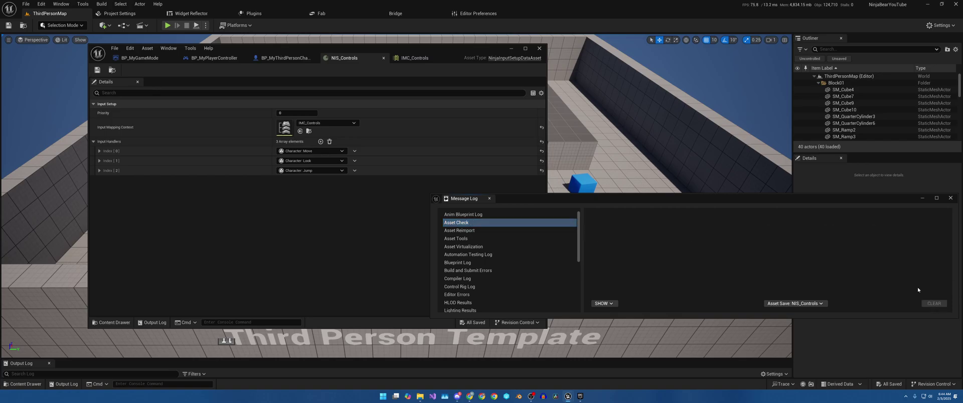
click(489, 199)
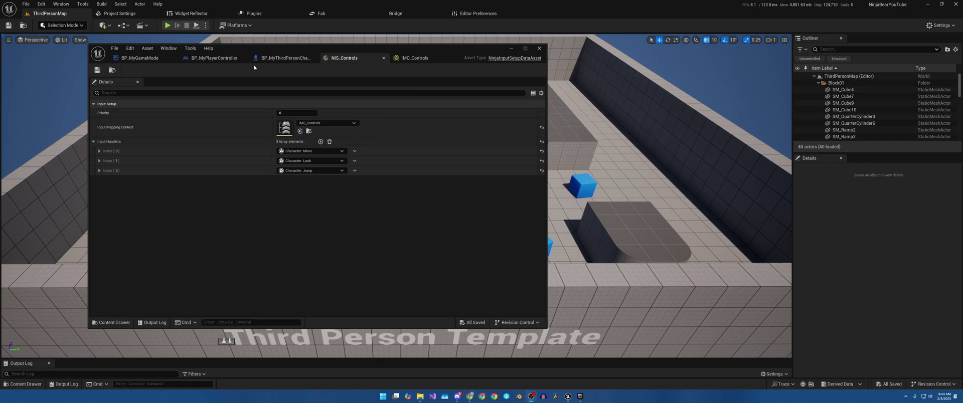
Add NIS_Controls to the Input Handler Setup of NinjaInputManager in BP_MyPlayerController, and compile and save the blueprint.
click(221, 58)
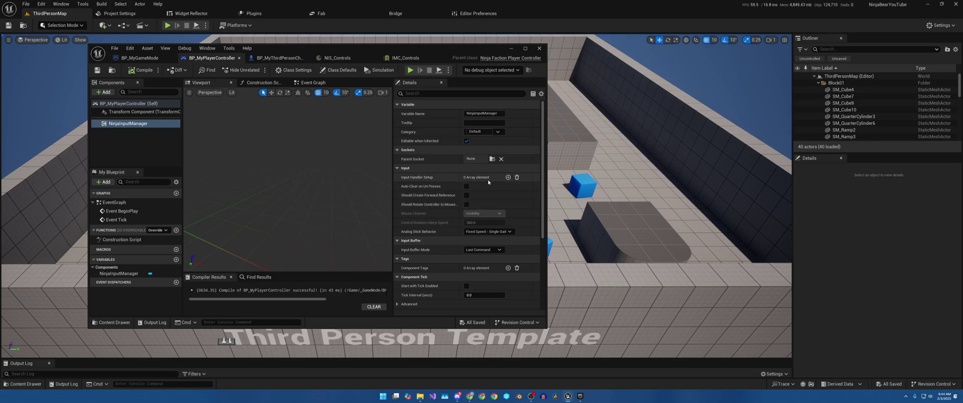
click(509, 177)
click(500, 187)
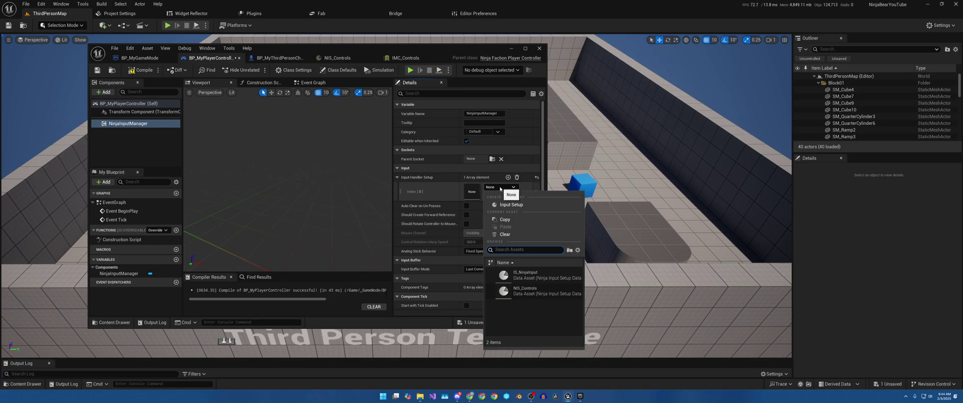
click(531, 292)
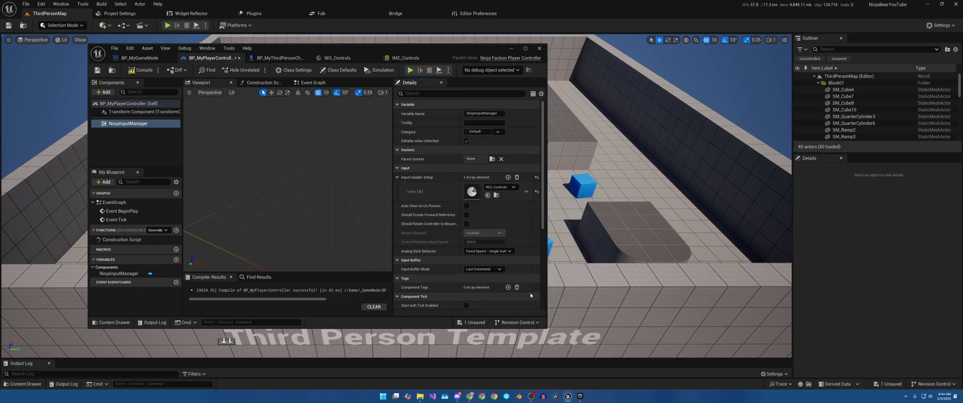
click(137, 71)
click(98, 70)
Play the level to test the character's forward and backward movement, stop, and bring the BP_MyPlayerController editor back into view.
drag(348, 49, 430, 322)
click(166, 26)
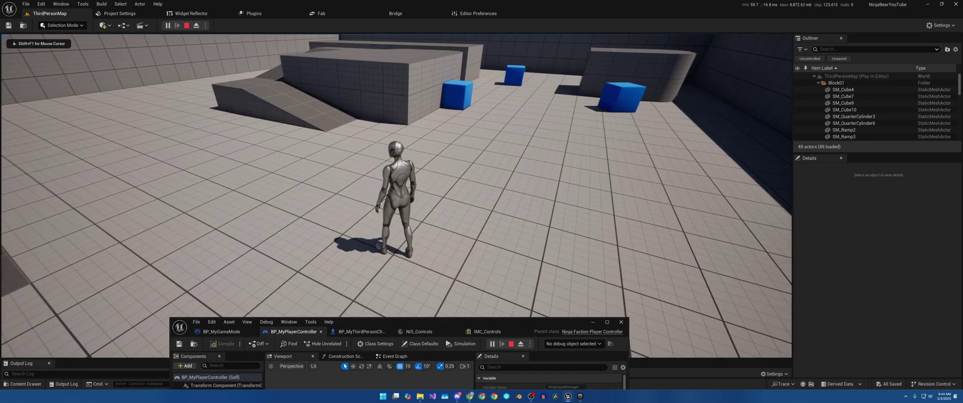
key(s)
key(w)
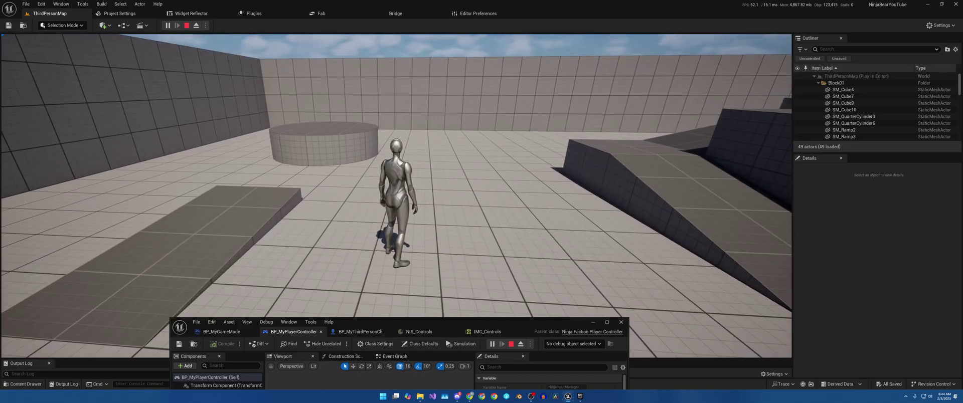
key(Escape)
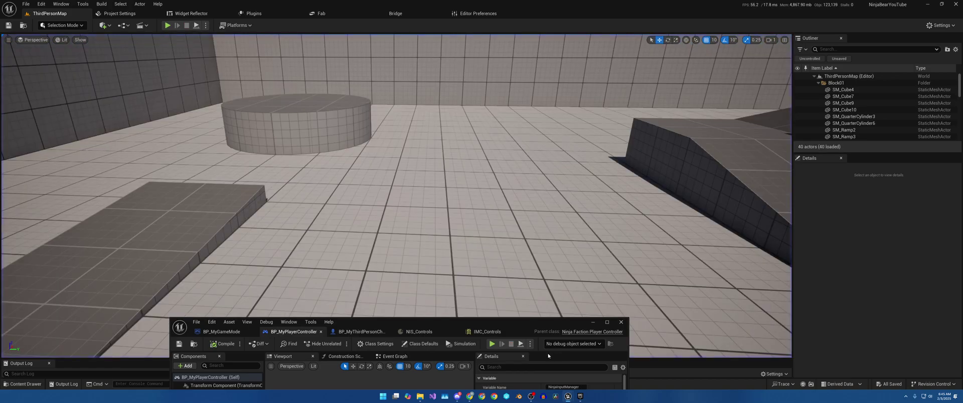
drag(479, 325, 547, 72)
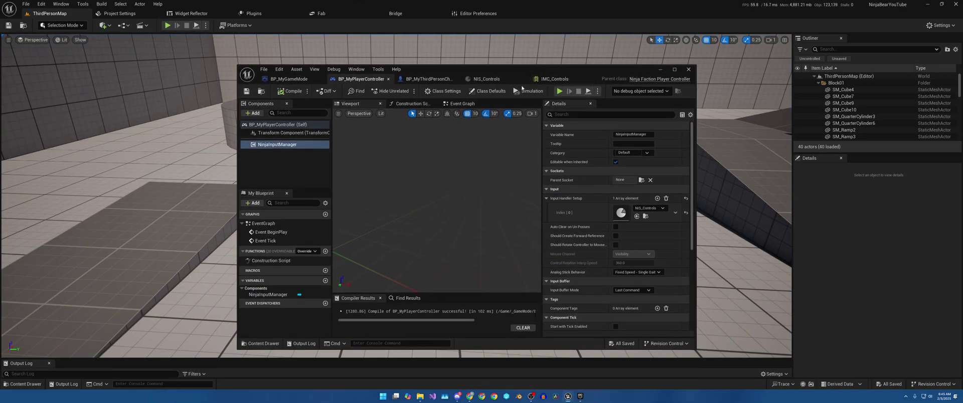